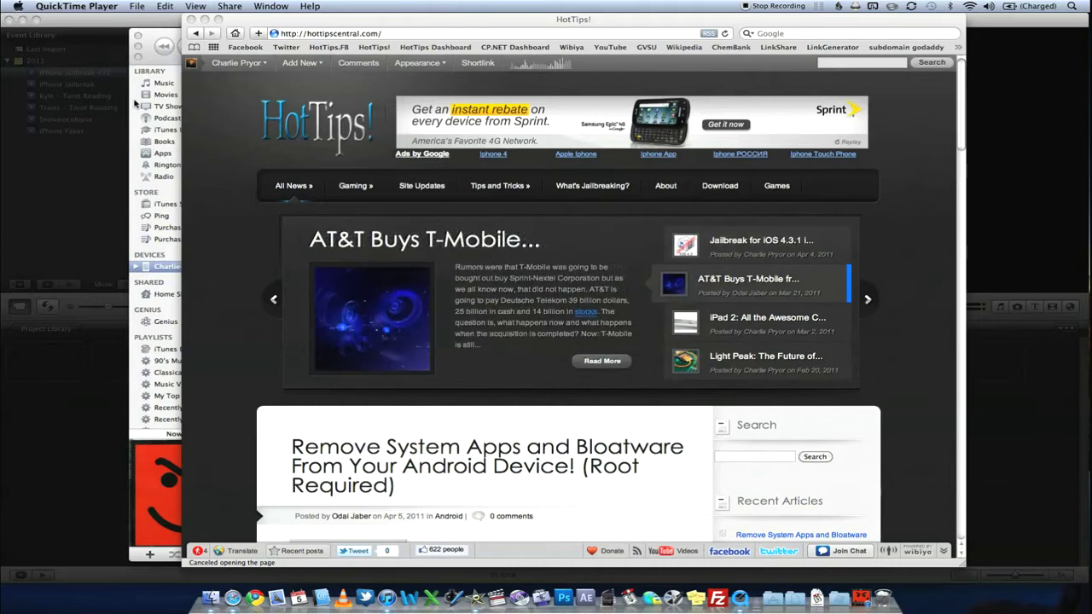
- Use Show Desktop (F11) to reveal TinyUmbrella, redsn0w, fixrecovery-osx and the iPhone firmware files
key("F11")
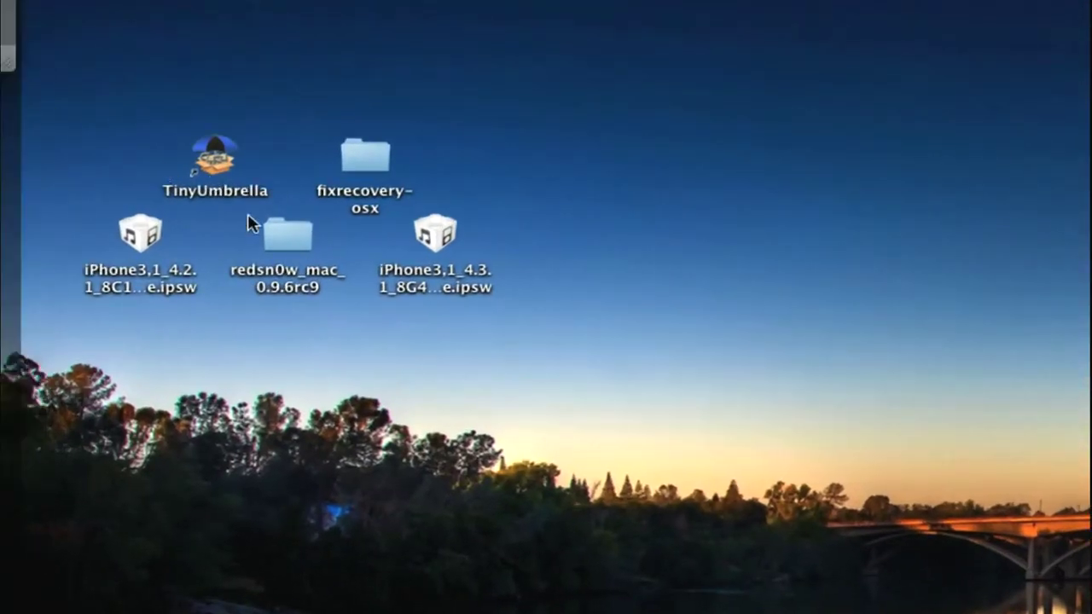
- Select the TinyUmbrella app icon among the restore files on the desktop
left_click(215, 171)
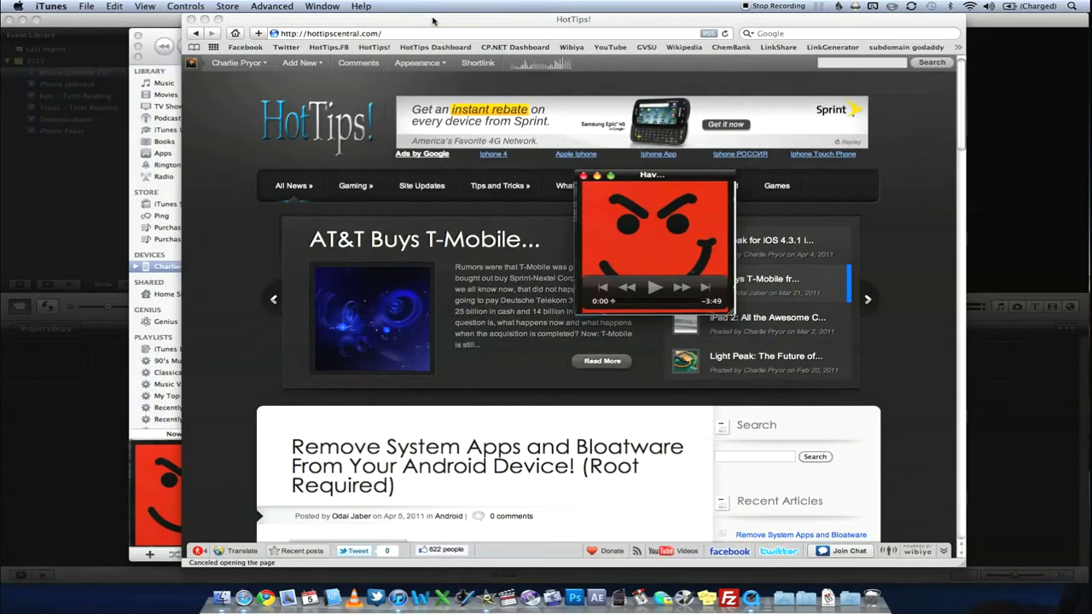
- Minimize the iTunes mini player and bring up the iPhone Summary showing software 4.3.1
left_click(435, 22)
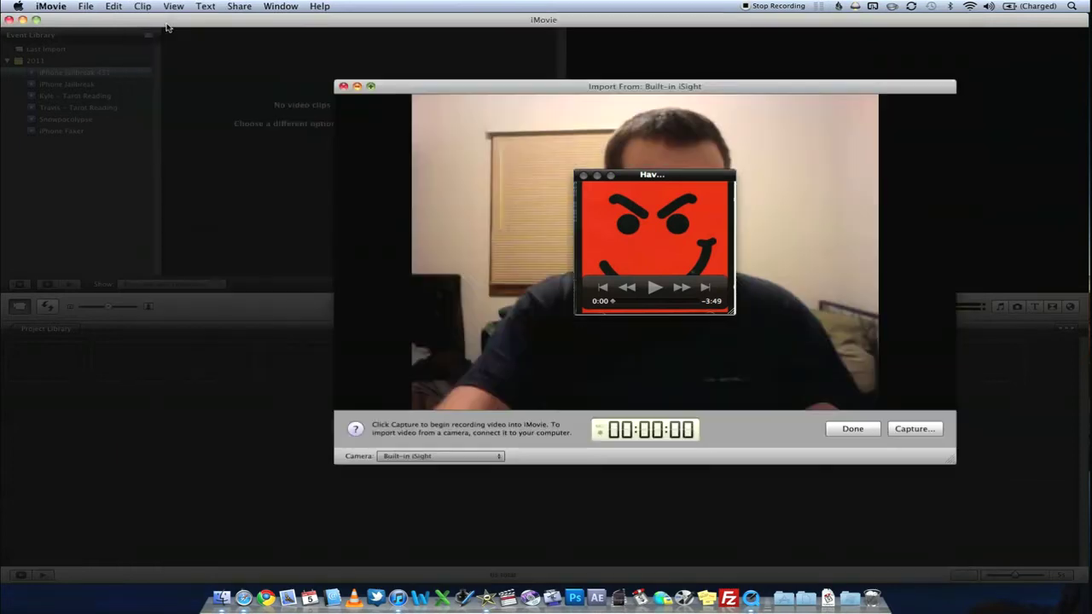
left_click(596, 174)
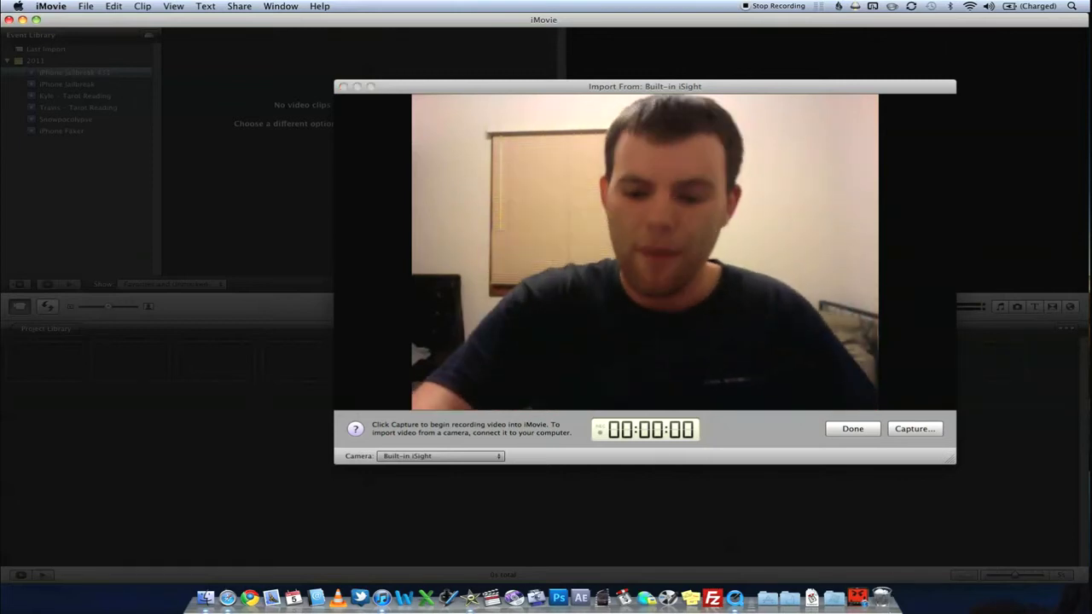
key("XF86AudioPlay")
left_click(396, 597)
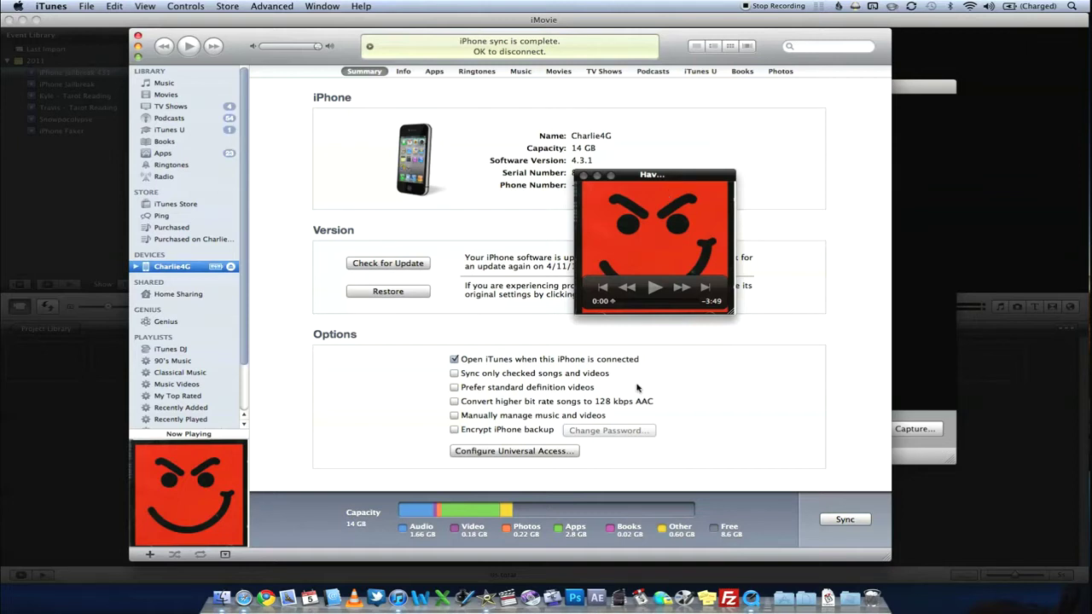
- Sync the iPhone from its Summary page until iTunes reports 'iPhone sync is complete'
left_click(832, 522)
- Quit iTunes, dismiss iMovie, minimize Safari and hide the remaining windows to reveal the desktop
left_click(51, 7)
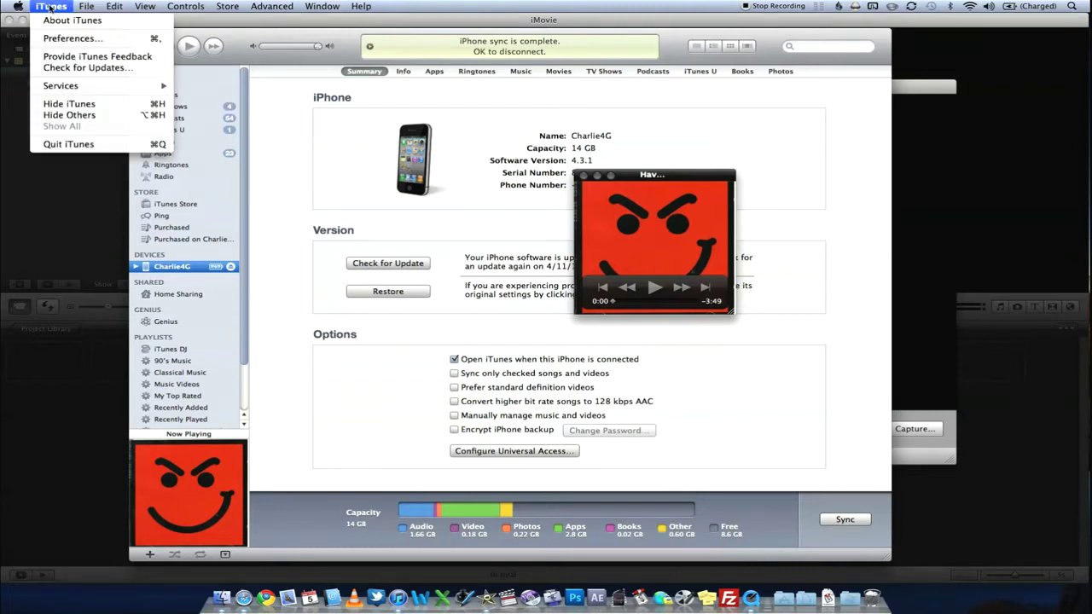
left_click(64, 144)
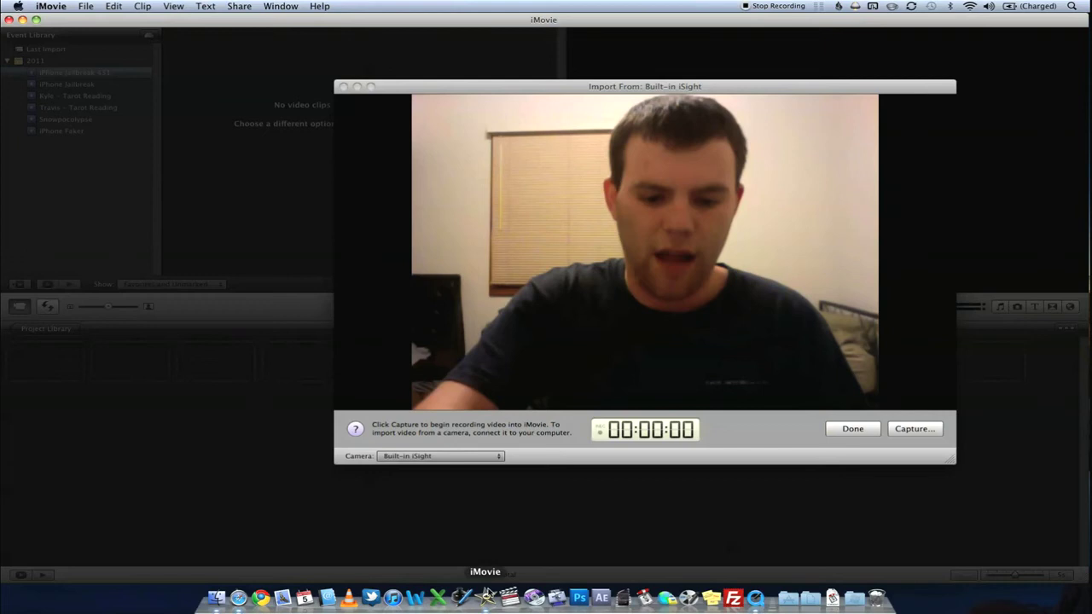
right_click(486, 596)
left_click(501, 561)
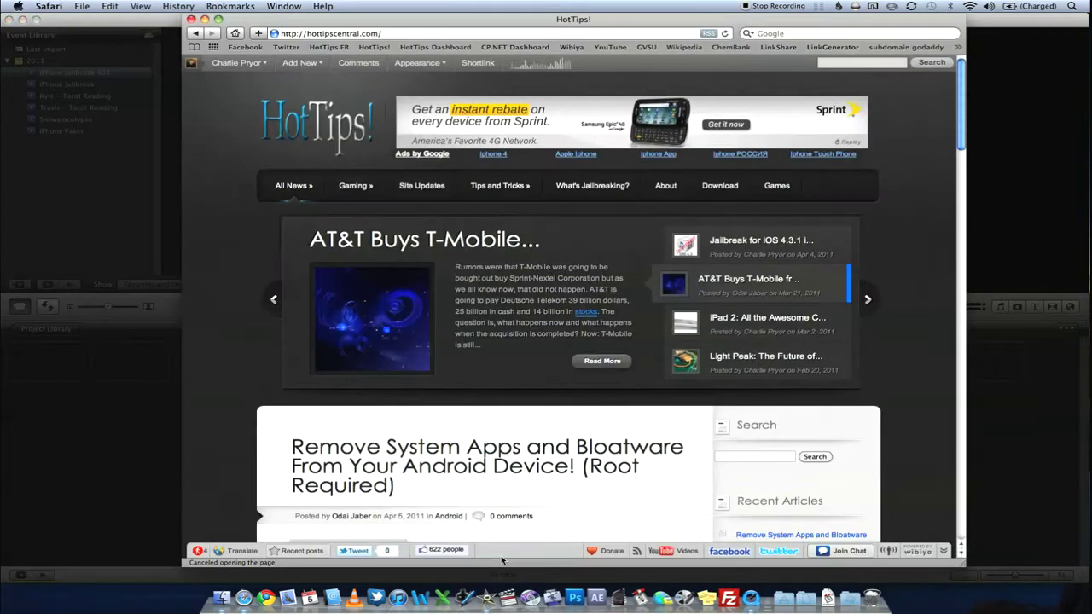
left_click(206, 20)
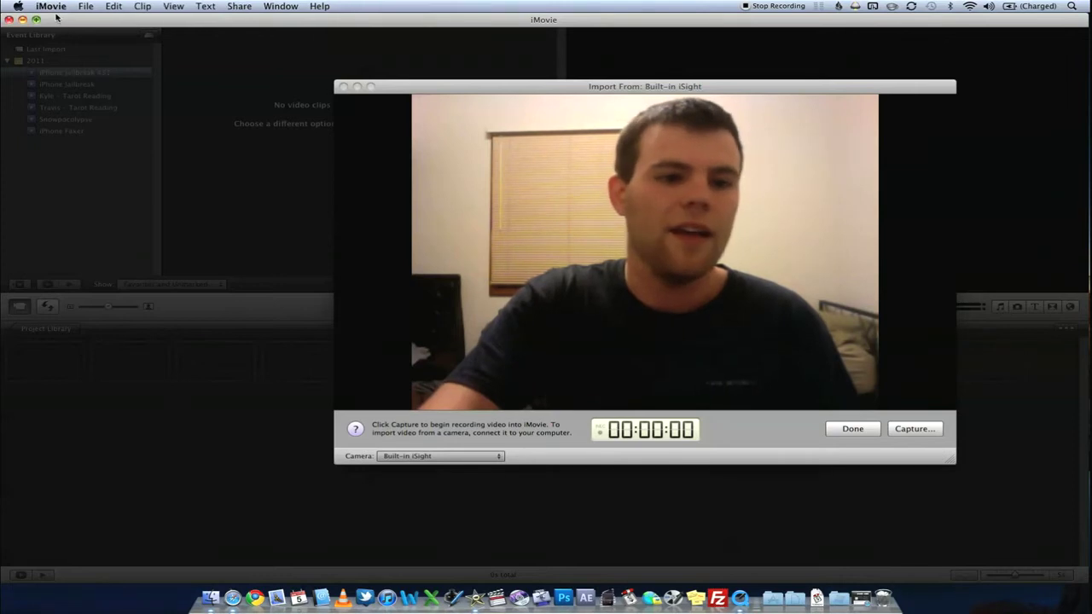
key("super+h")
key("super+h")
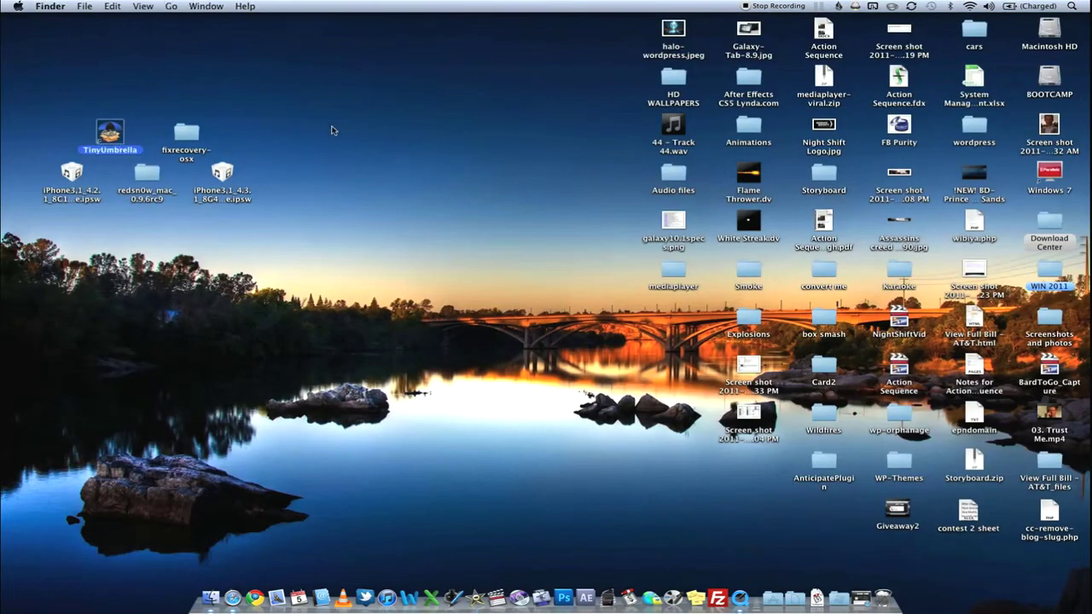
- Launch TinyUmbrella to list the nine saved iPhone4 SHSH blobs, 4.0 through 4.3b3
double_click(109, 132)
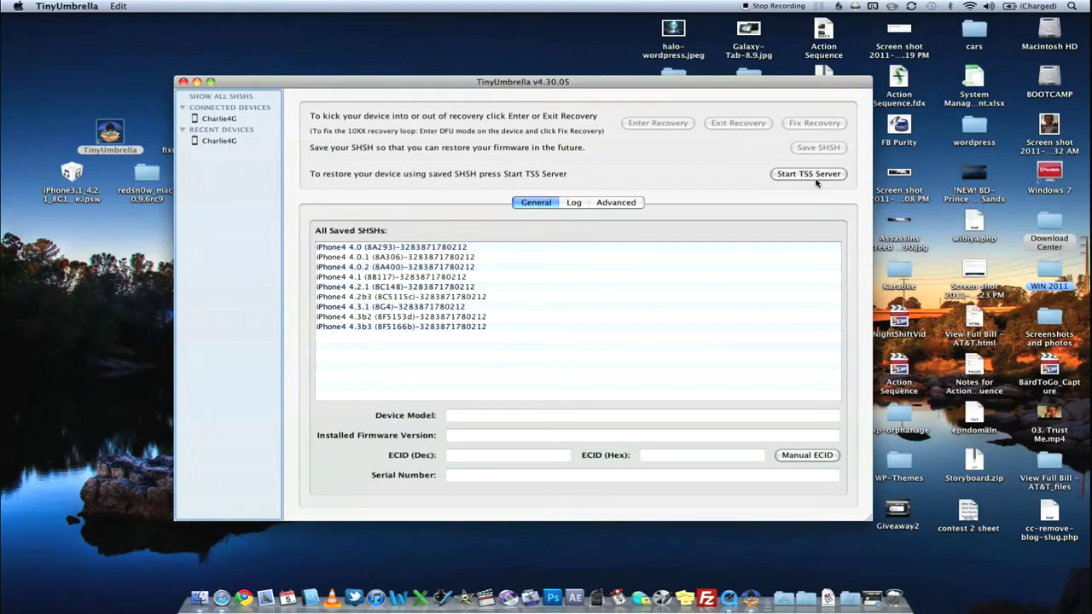
- Start the TSS server, check its log, then launch iTunes and arrange both windows side by side
left_click(808, 174)
left_click(577, 203)
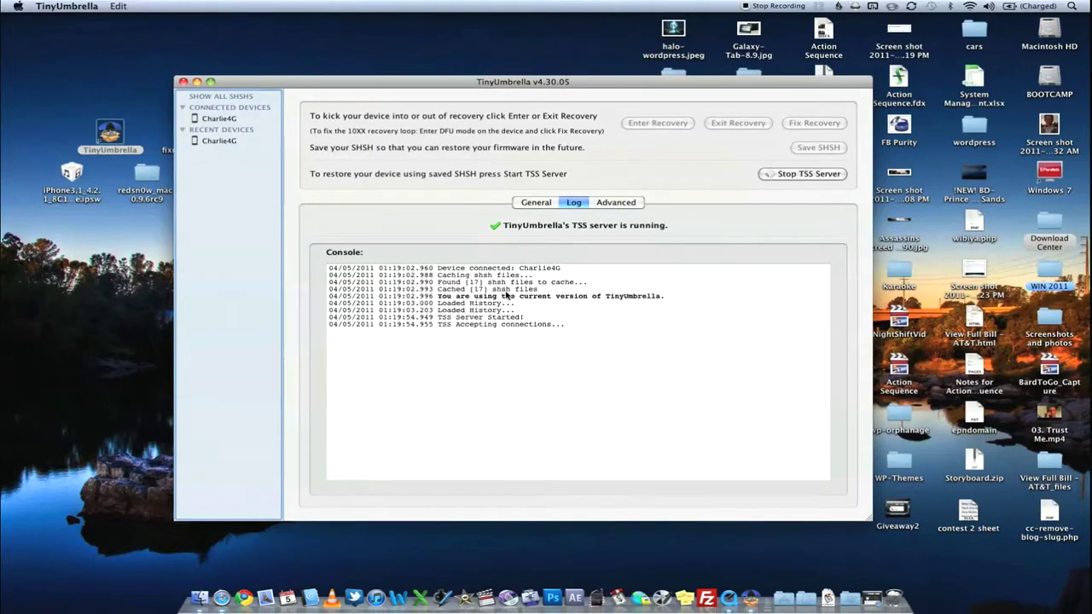
left_click(375, 606)
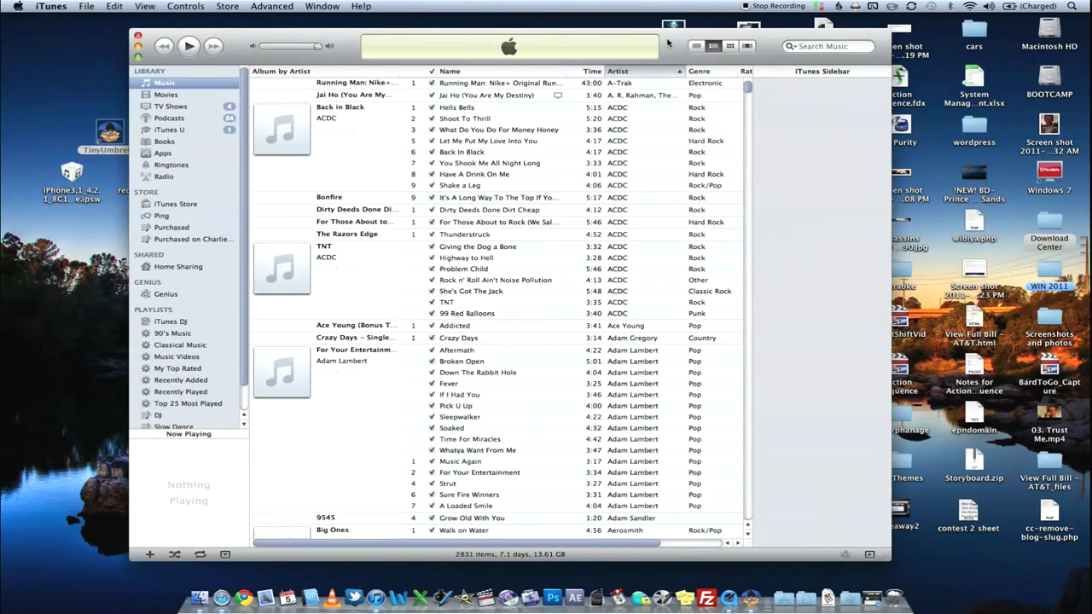
left_click_drag(670, 43, 773, 107)
left_click(706, 102)
left_click_drag(571, 97, 762, 85)
- Drag the iTunes window to the top-left and minimize it while the iPhone backs up
left_click(363, 139)
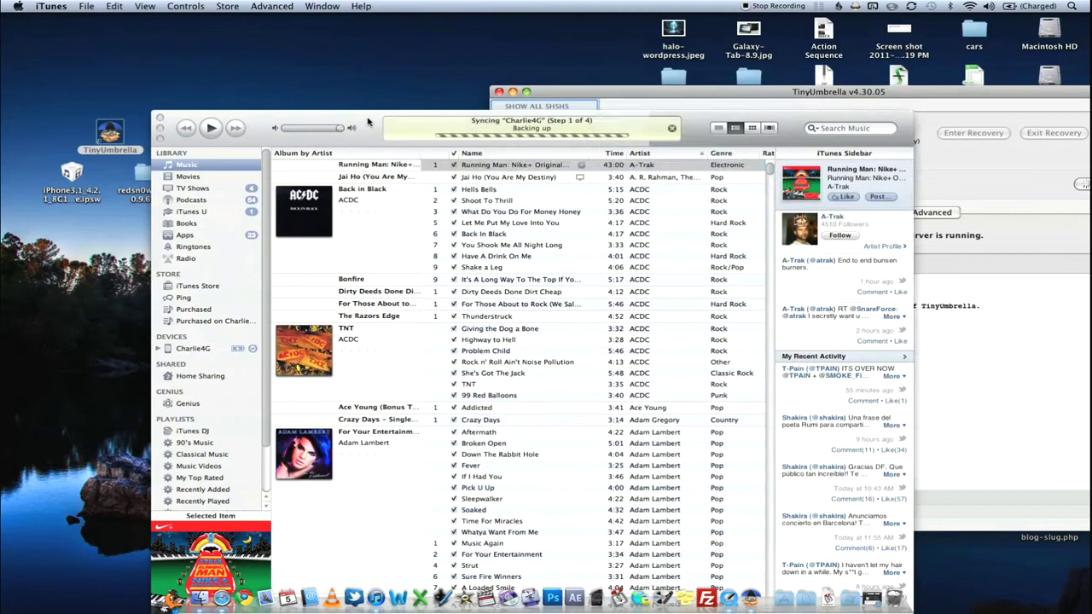
left_click_drag(363, 139, 263, 57)
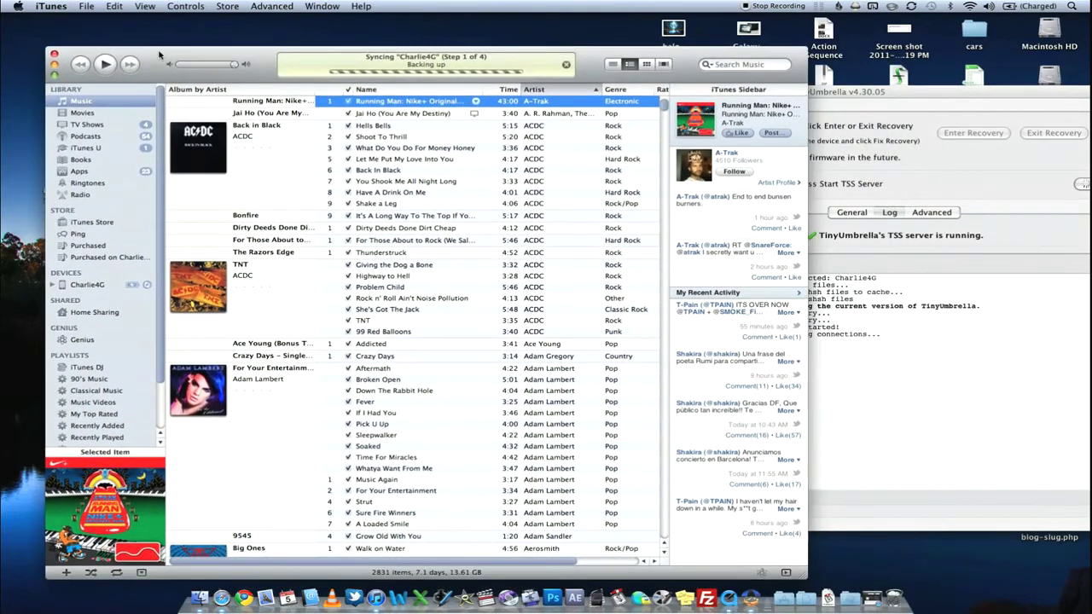
left_click(54, 64)
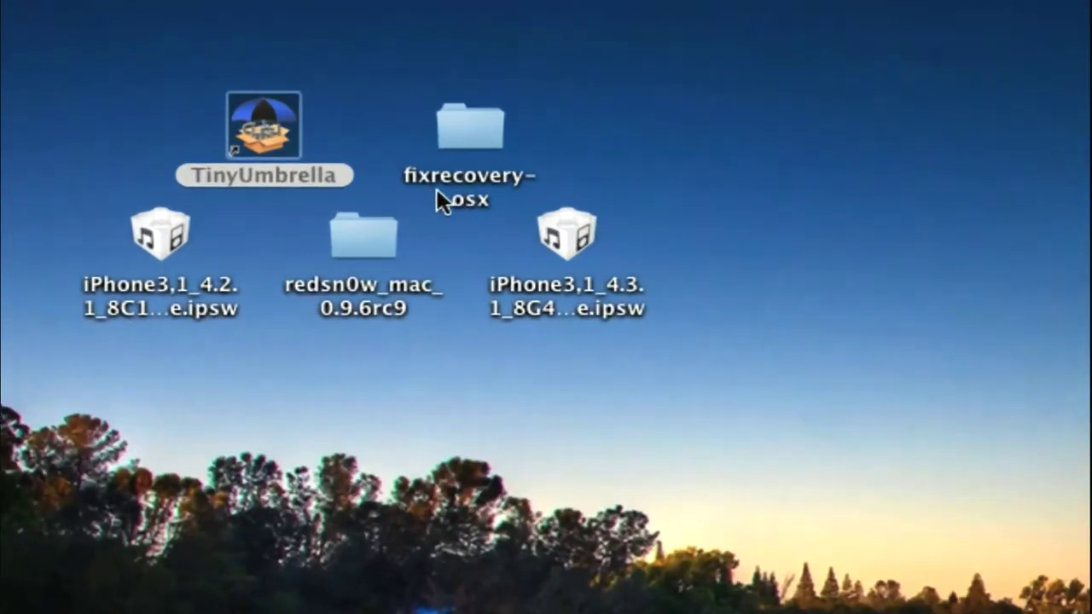
- Select the iPhone3,1_4.2.1 ipsw on the desktop and return to iTunes showing sync complete
left_click(308, 175)
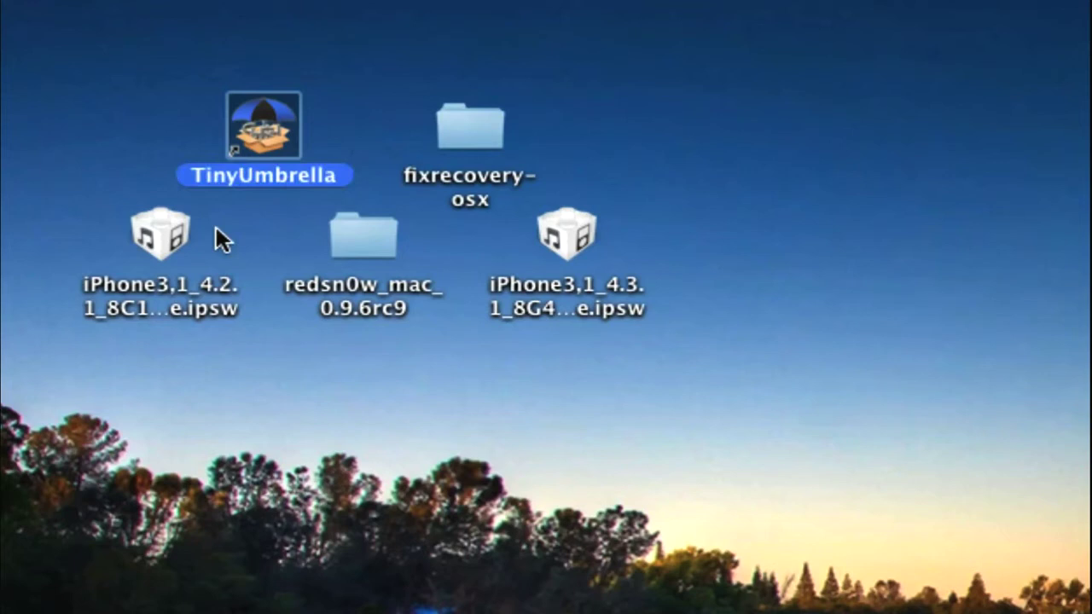
left_click(154, 248)
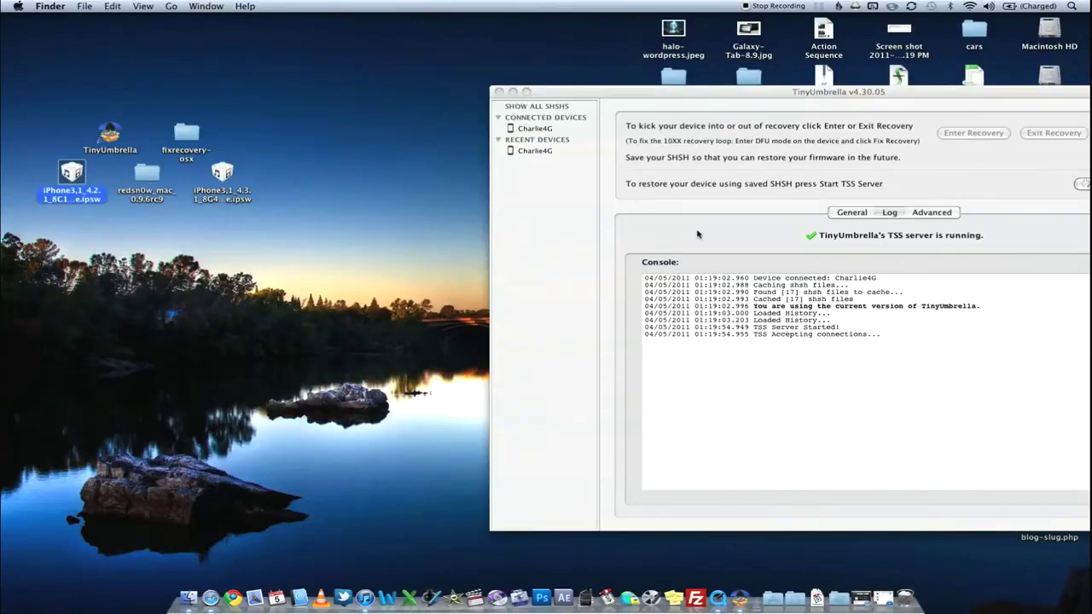
left_click(365, 597)
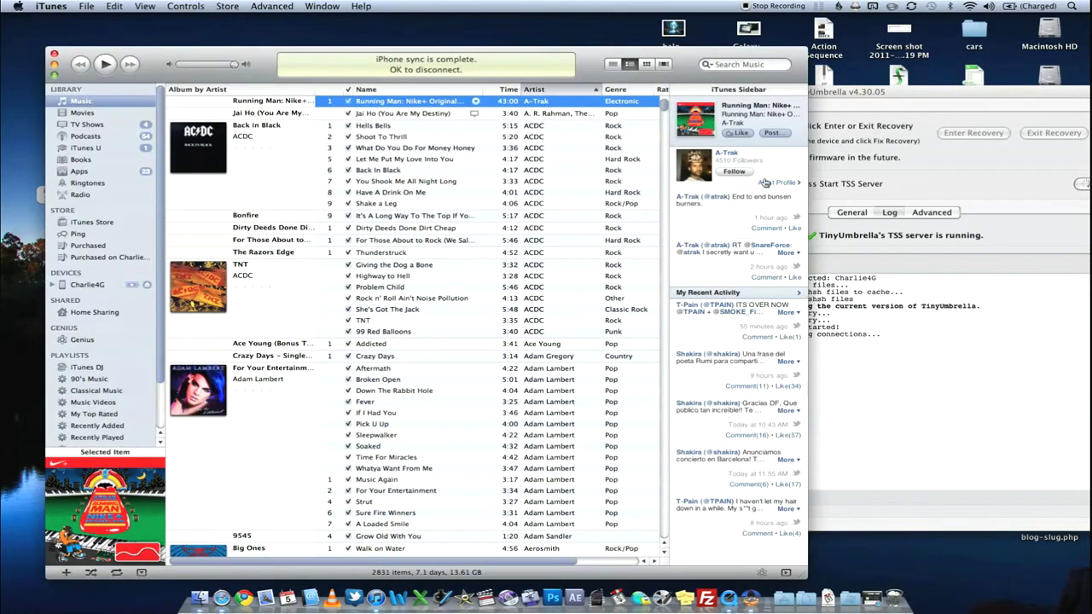
- Close the album artwork view and start playing AC/DC's Hells Bells from the music library
left_click(101, 521)
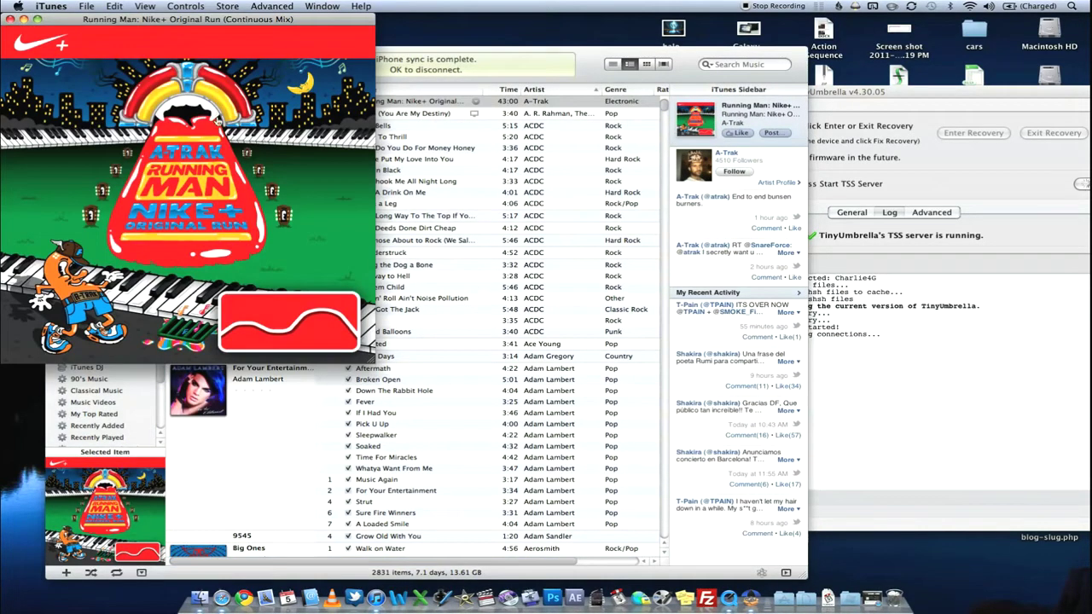
left_click_drag(374, 331, 202, 208)
left_click(10, 19)
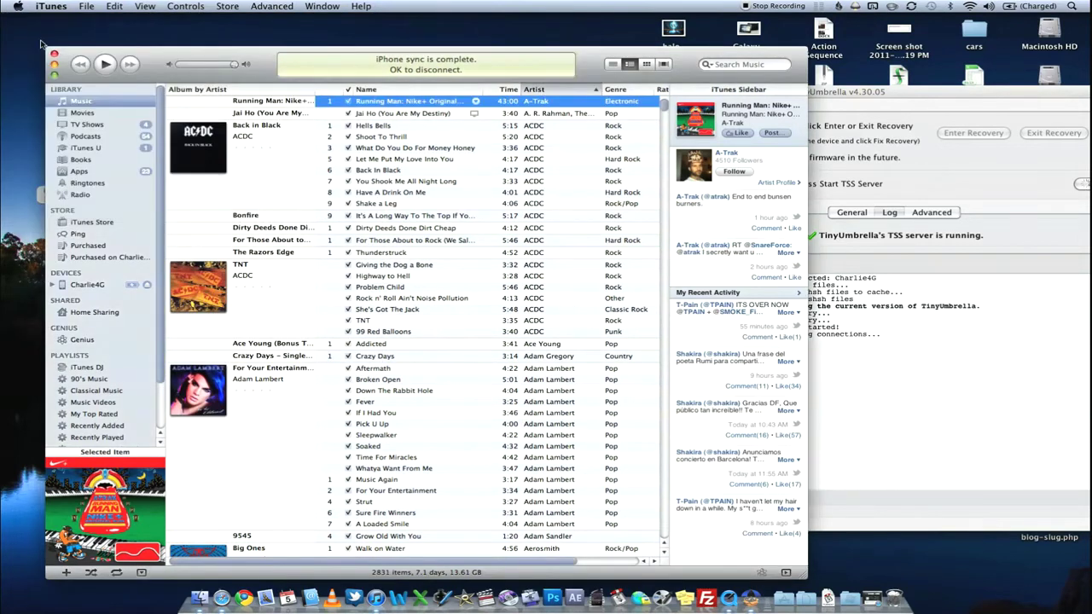
left_click(83, 113)
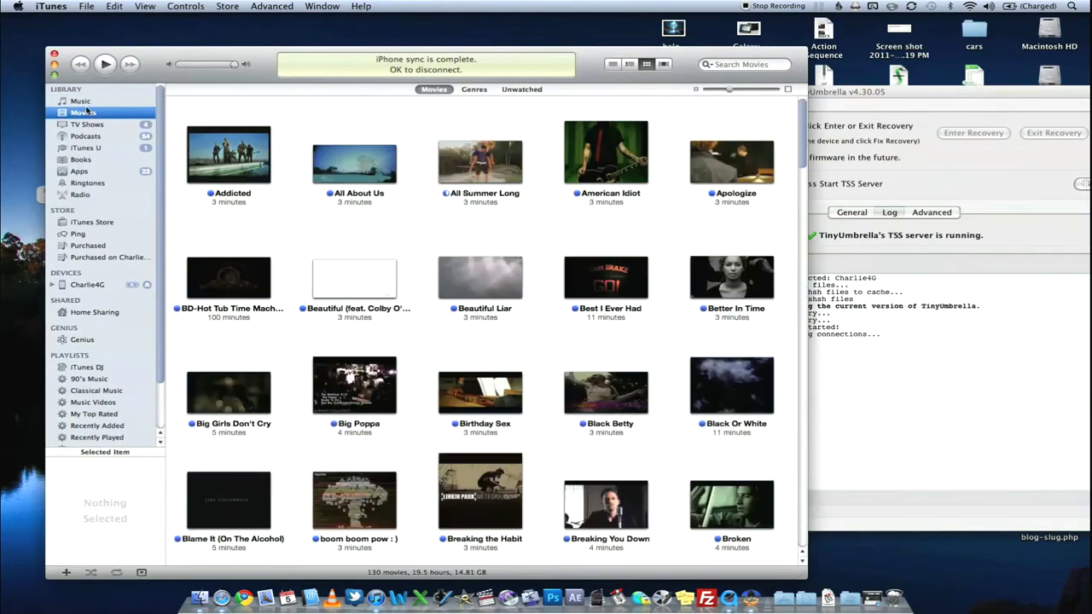
left_click(82, 100)
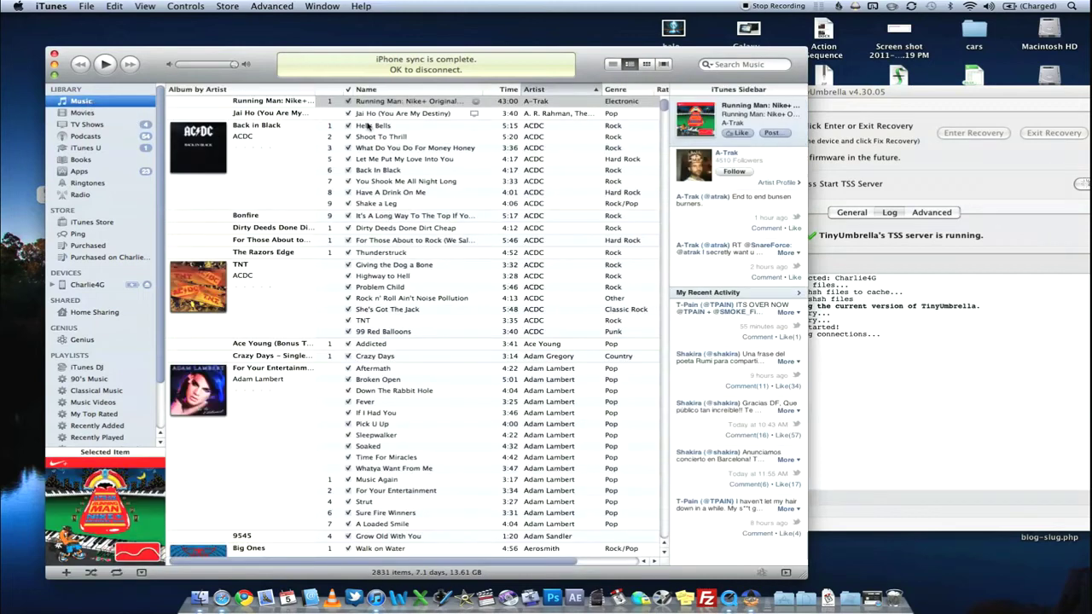
double_click(369, 126)
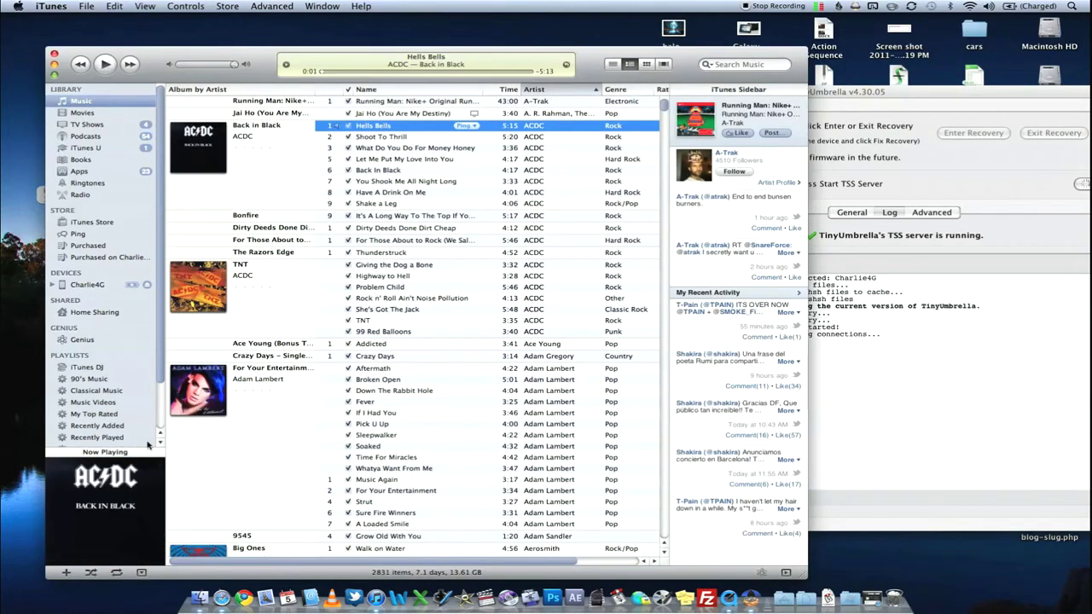
- Put Hells Bells in a floating mini player and open the connected iPhone's Summary page
left_click(128, 482)
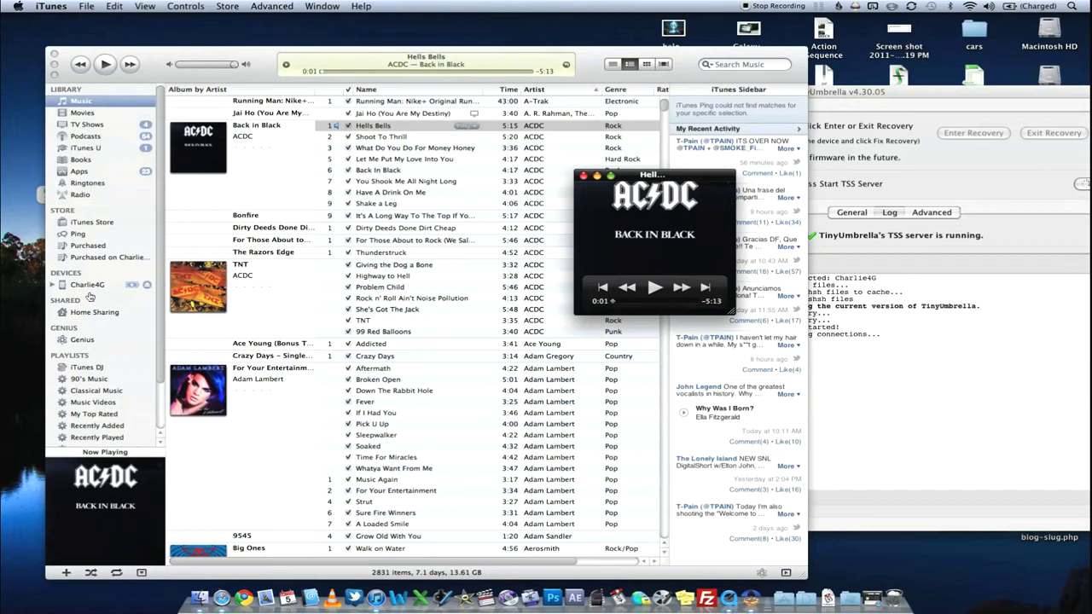
left_click_drag(638, 173, 494, 160)
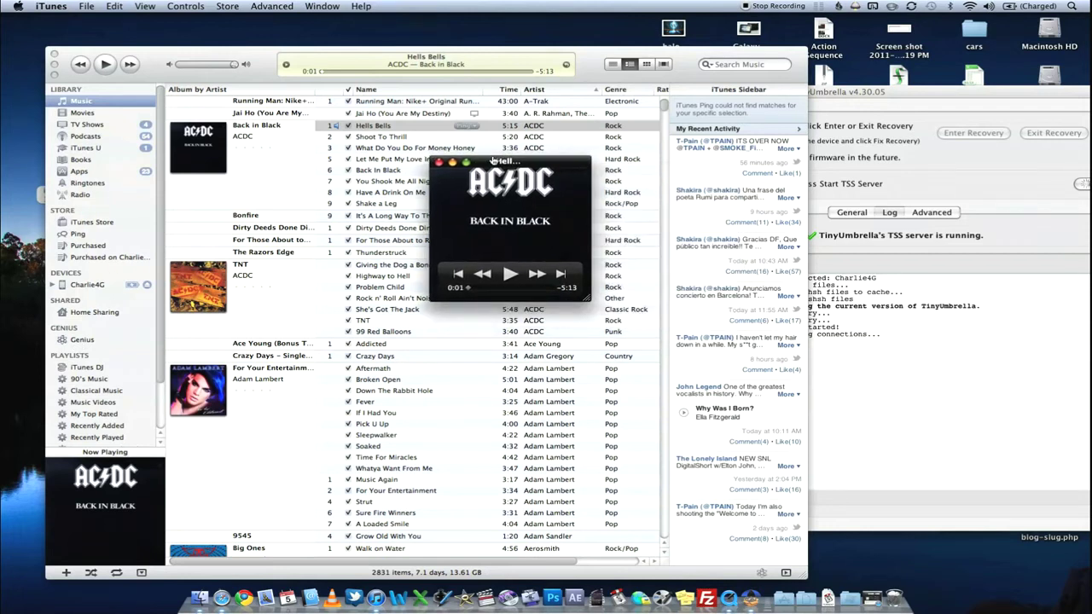
left_click(89, 287)
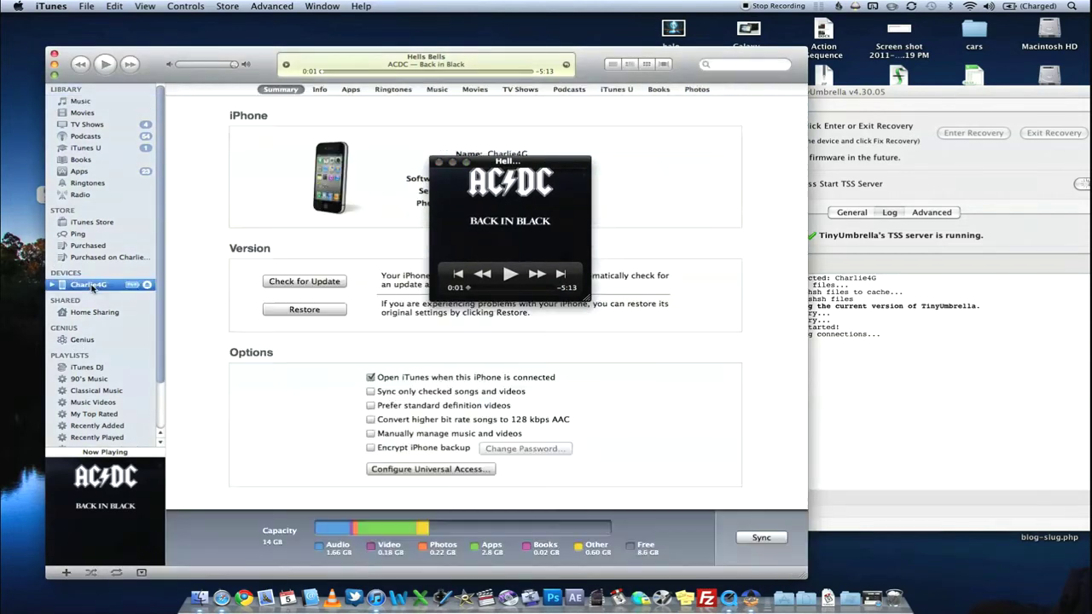
- Option-click Restore on the iPhone Summary page to choose a custom firmware file
left_click_drag(522, 160, 584, 188)
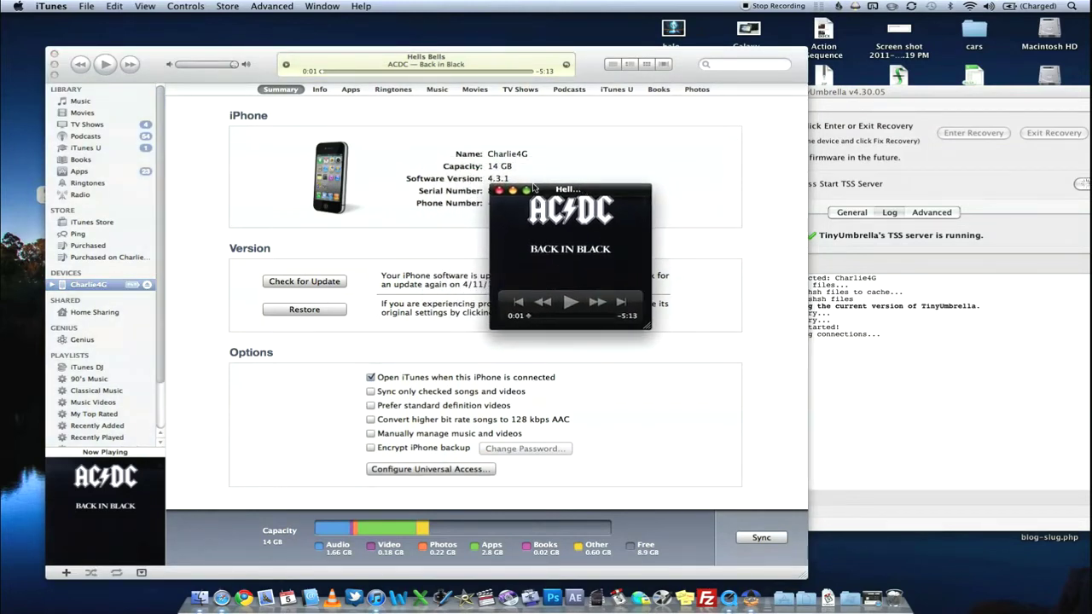
left_click(272, 348)
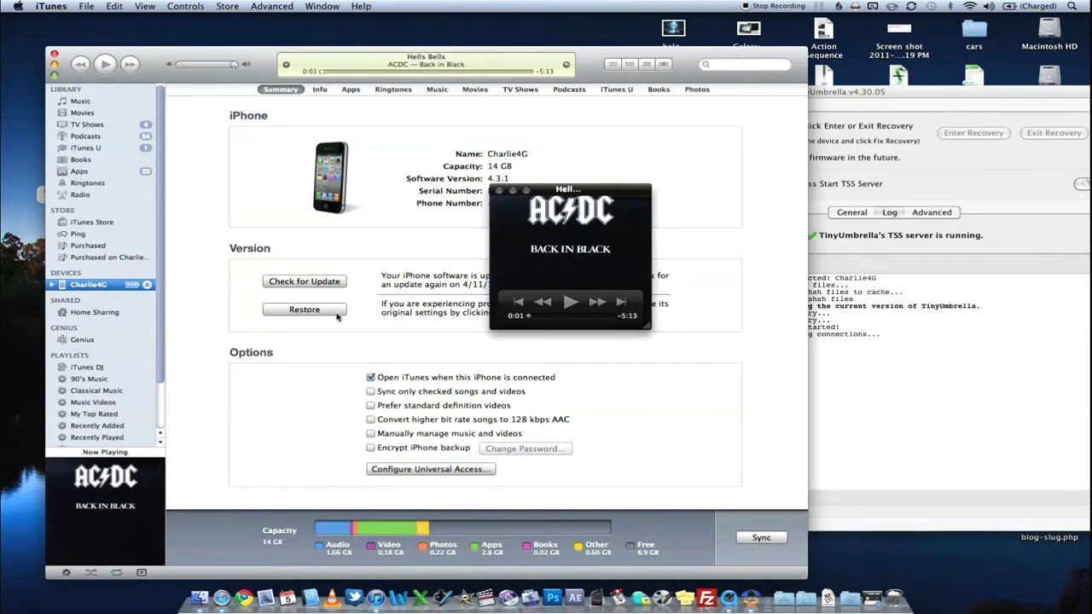
left_click(304, 310, "alt")
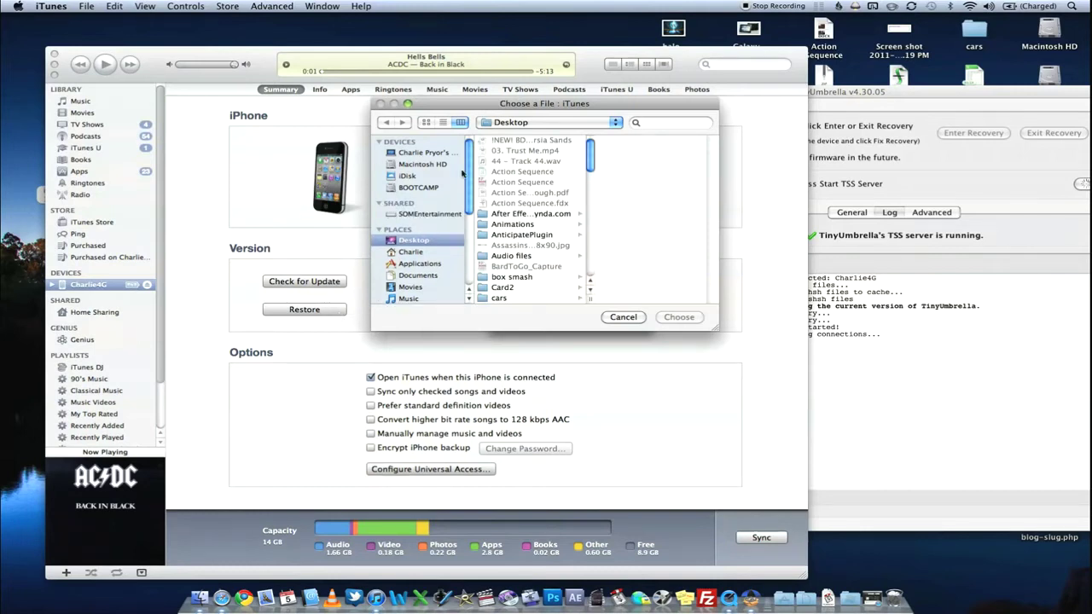
- Choose the iPhone3,1_4.2.1_8C148_Restore.ipsw firmware file from the Desktop
scroll(528, 219, "down", 15)
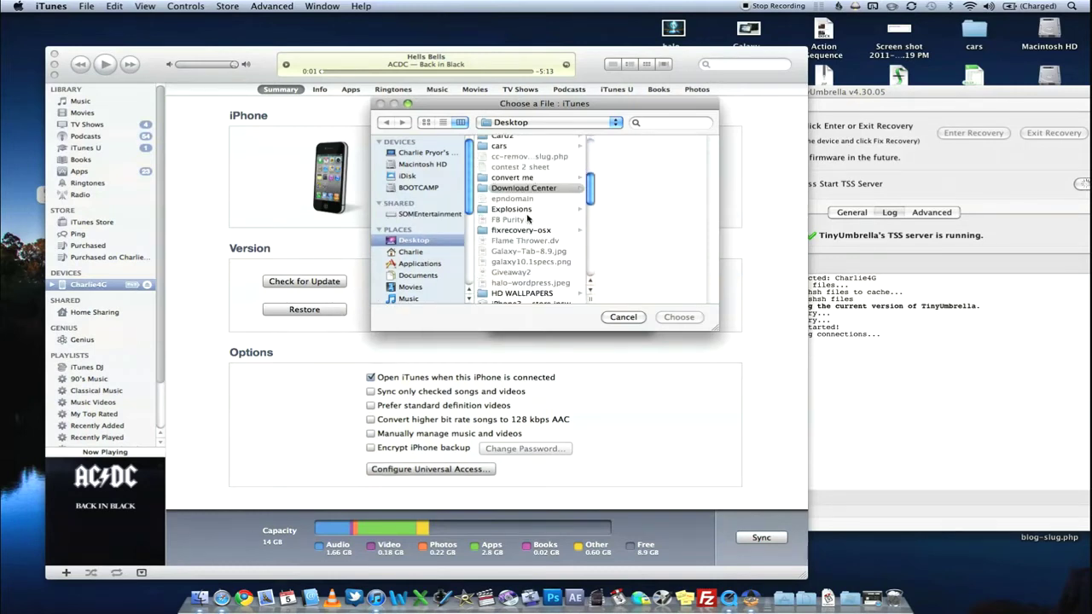
scroll(528, 219, "up", 3)
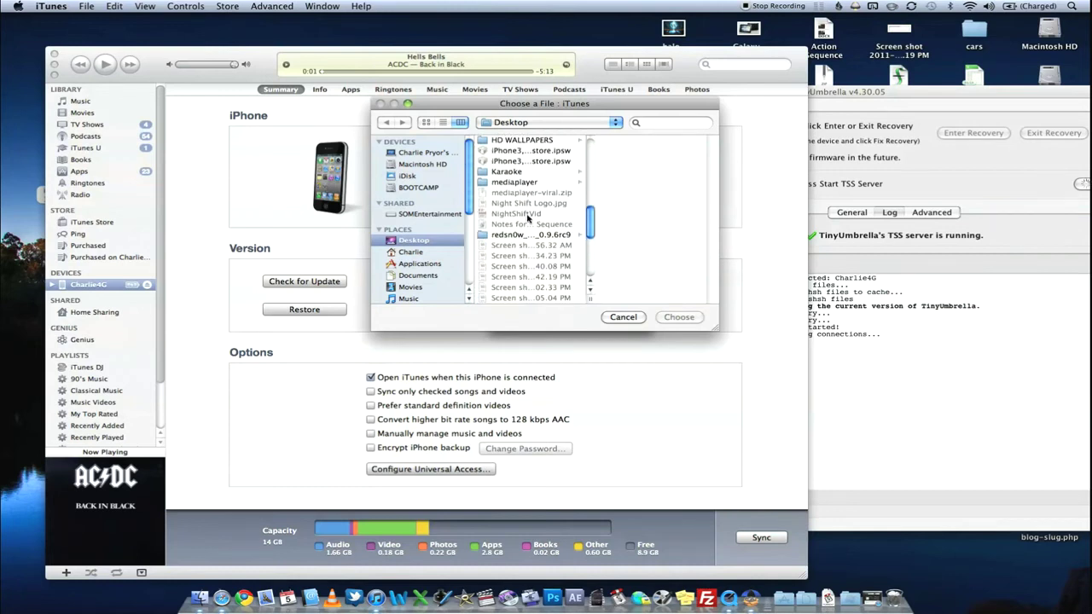
left_click(527, 169)
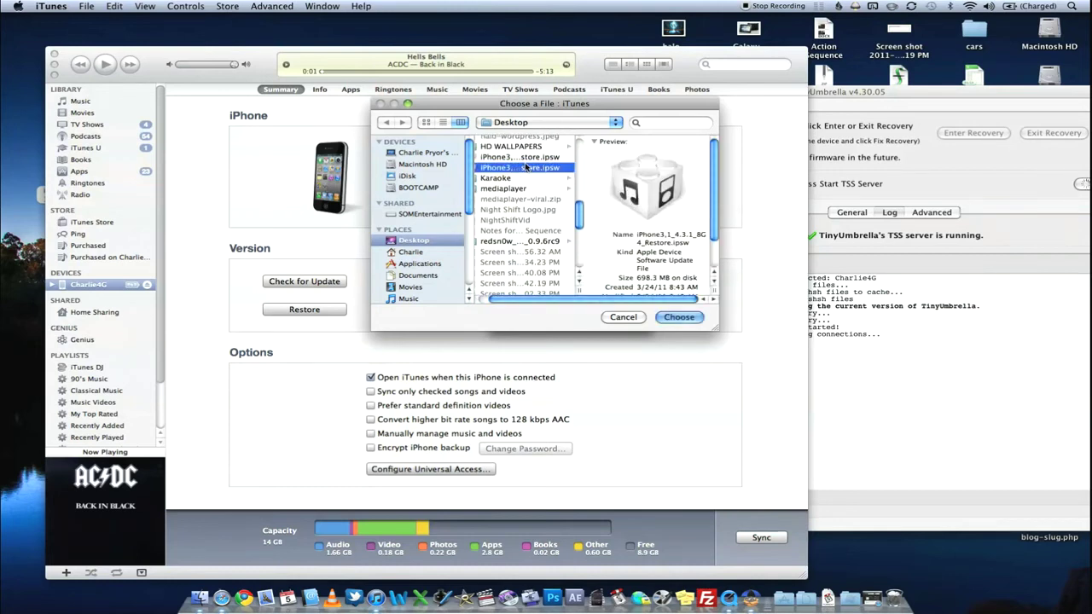
left_click(515, 157)
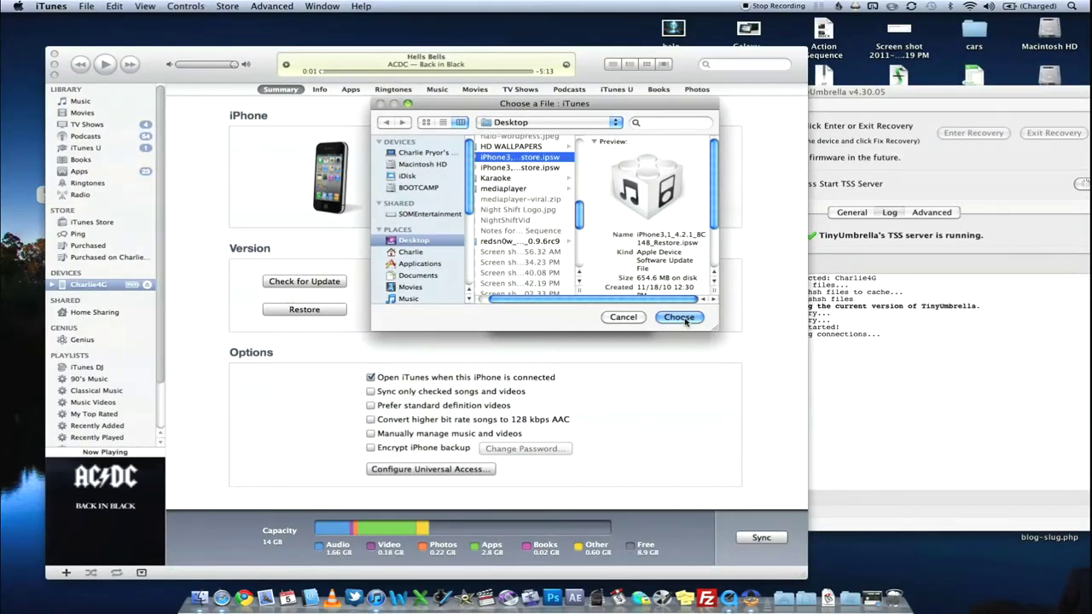
left_click(674, 311)
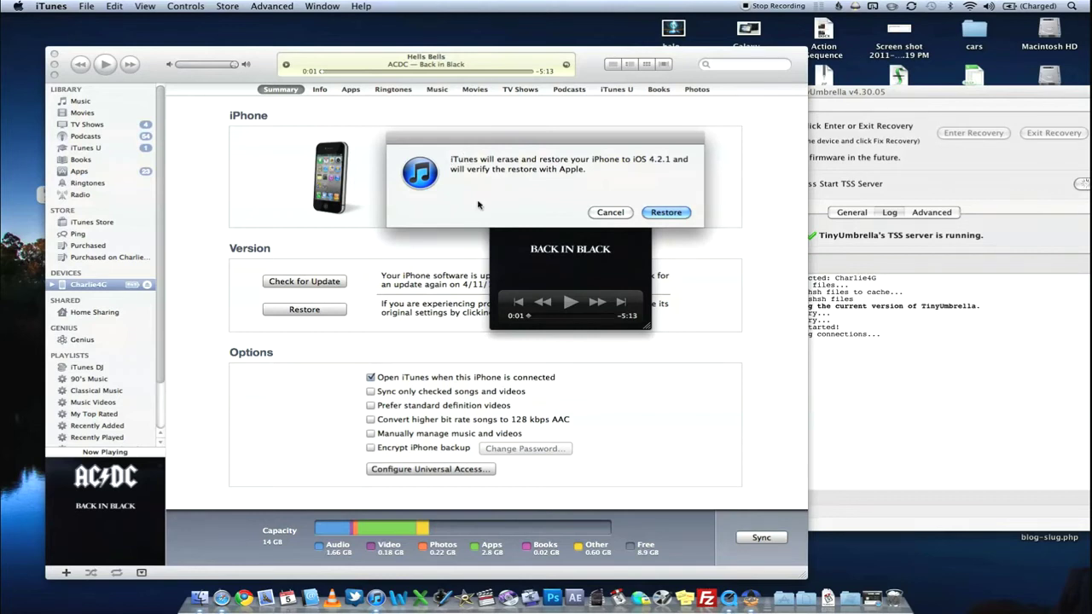
- Confirm erasing and restoring the iPhone to iOS 4.2.1
left_click_drag(959, 98, 903, 95)
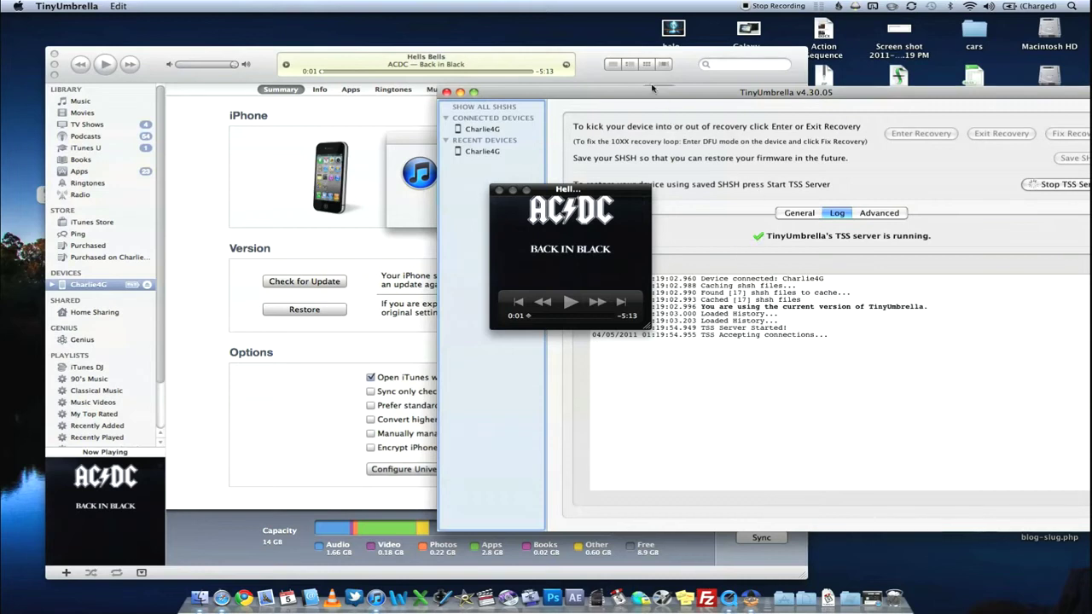
left_click_drag(653, 88, 752, 88)
left_click(752, 88)
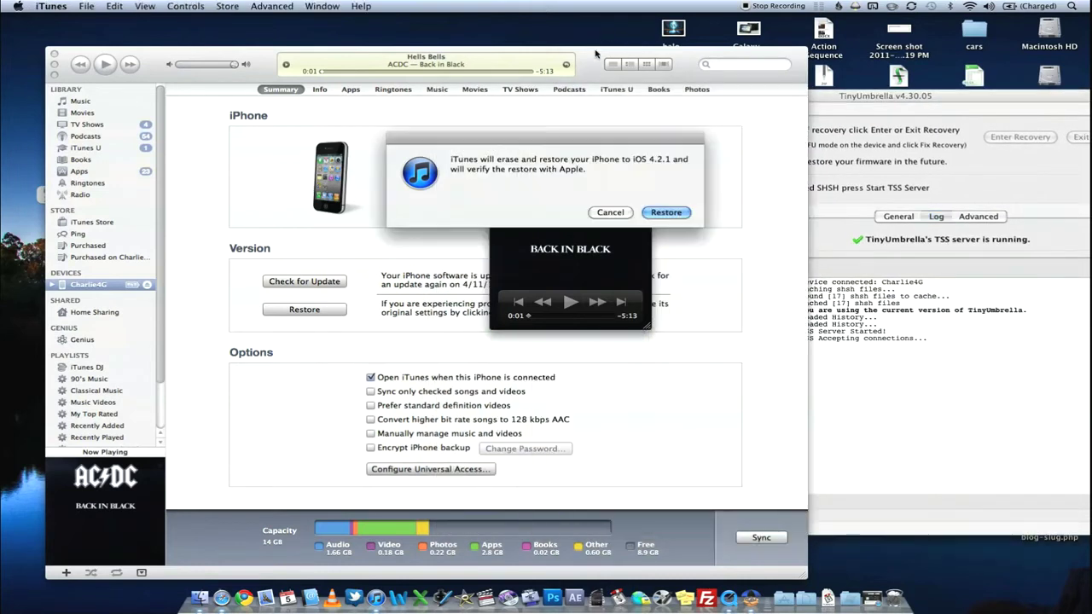
left_click(666, 212)
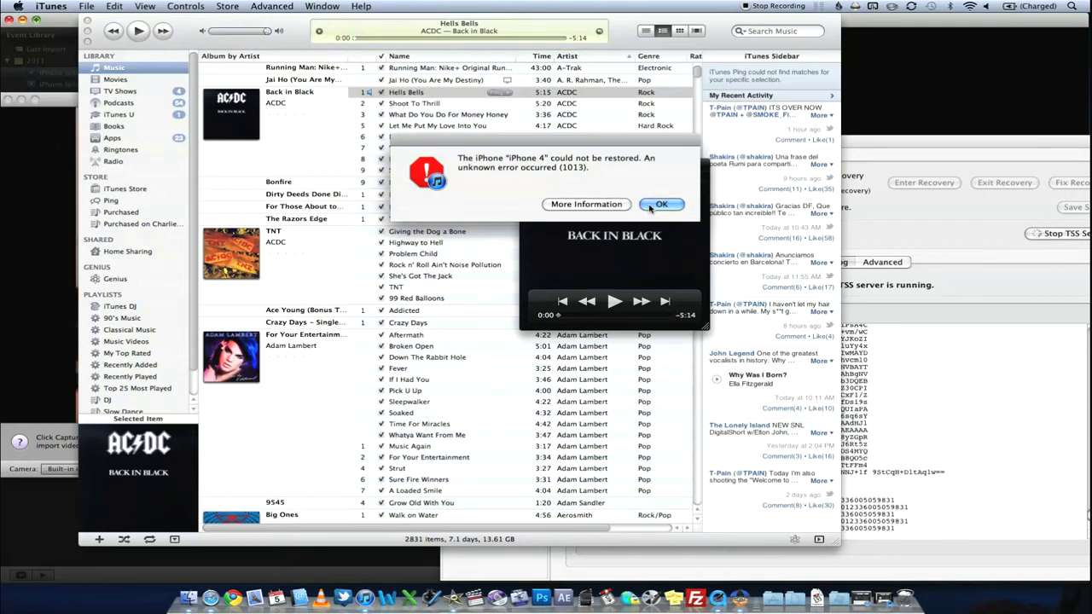
- Dismiss the 1013 restore error, stop TinyUmbrella's TSS server, and return to iTunes
left_click(661, 204)
left_click_drag(917, 145, 875, 128)
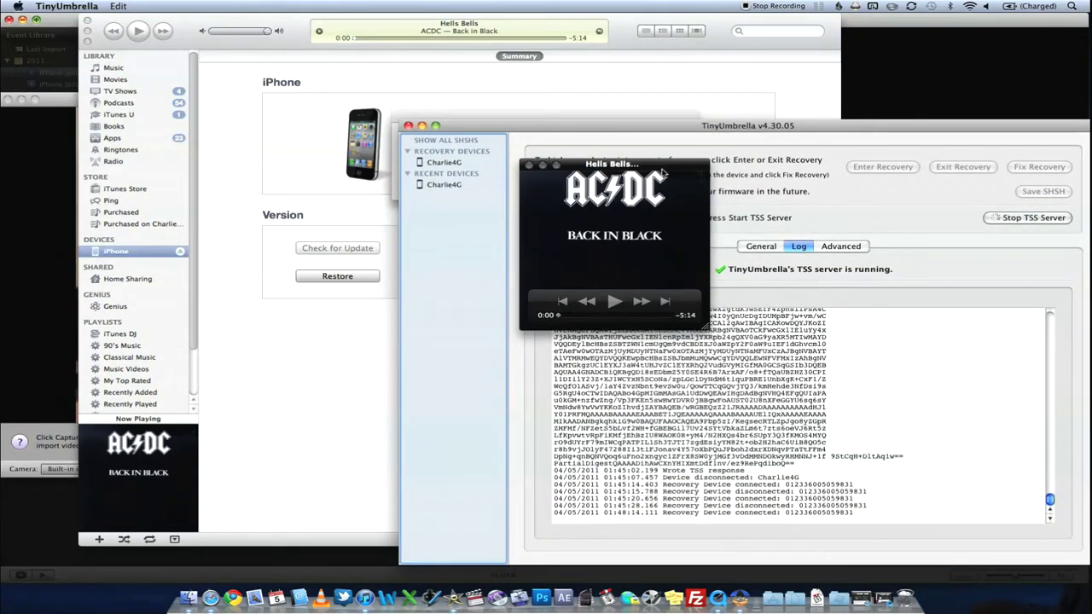
left_click_drag(798, 130, 735, 118)
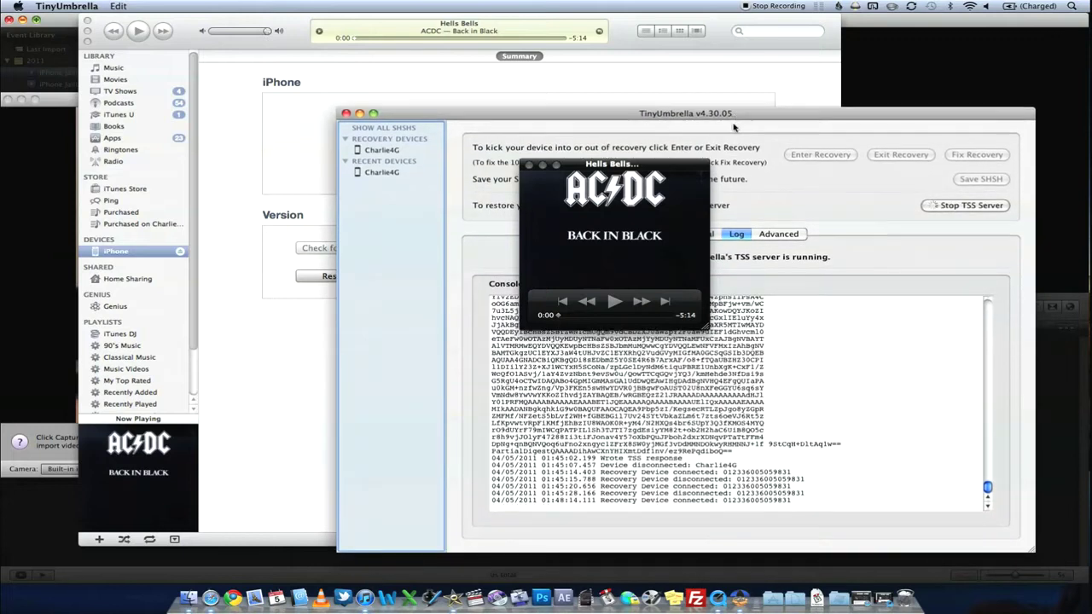
left_click_drag(635, 110, 623, 109)
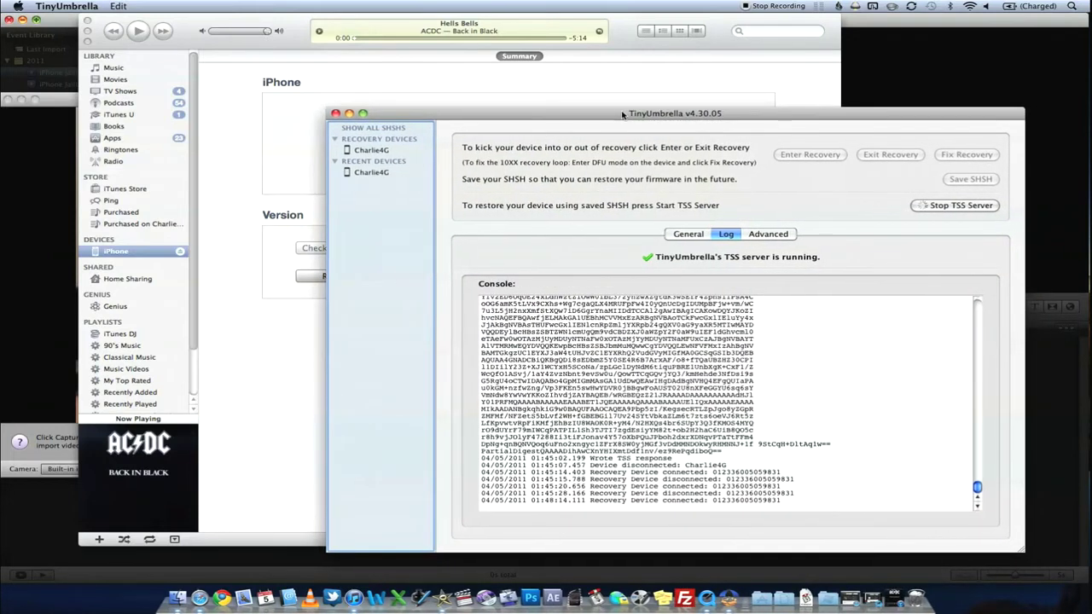
left_click(956, 206)
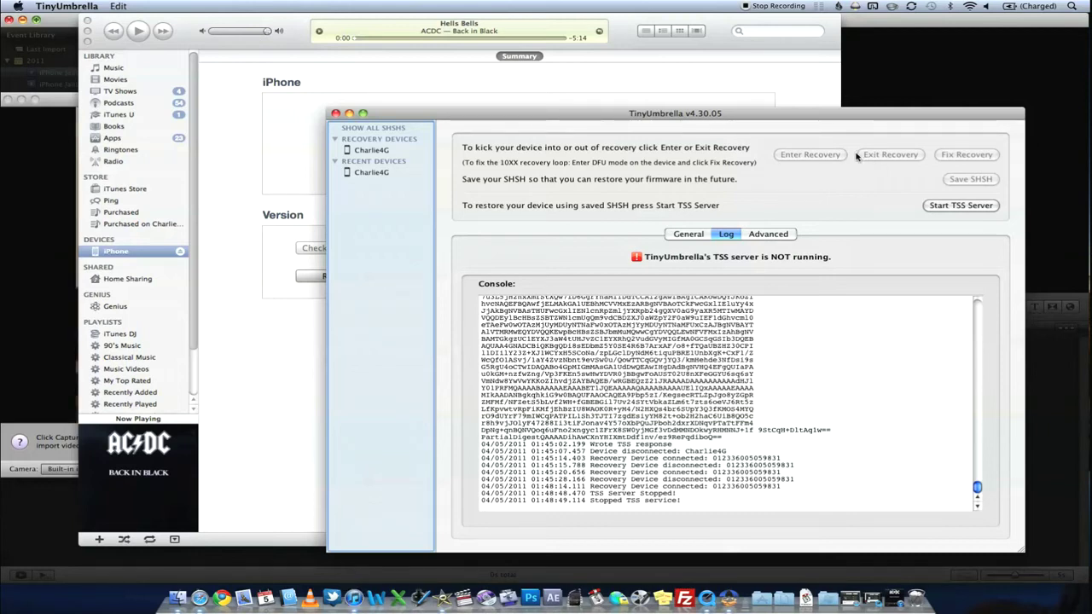
left_click(353, 596)
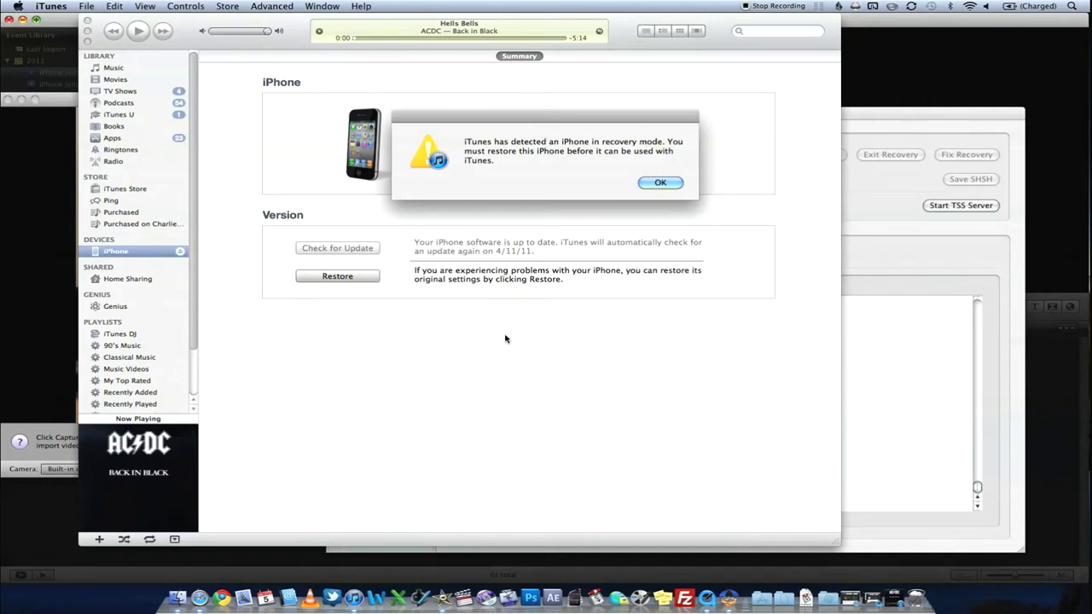
- Dismiss the recovery-mode alert, minimize the Hells Bells mini player, and quit TinyUmbrella
left_click(661, 183)
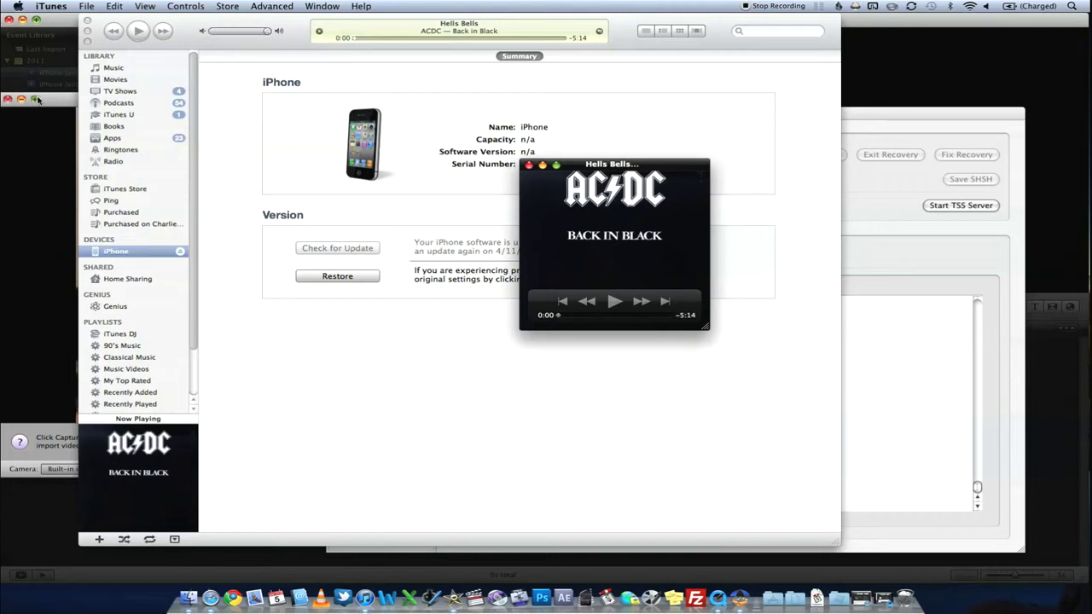
left_click(877, 114)
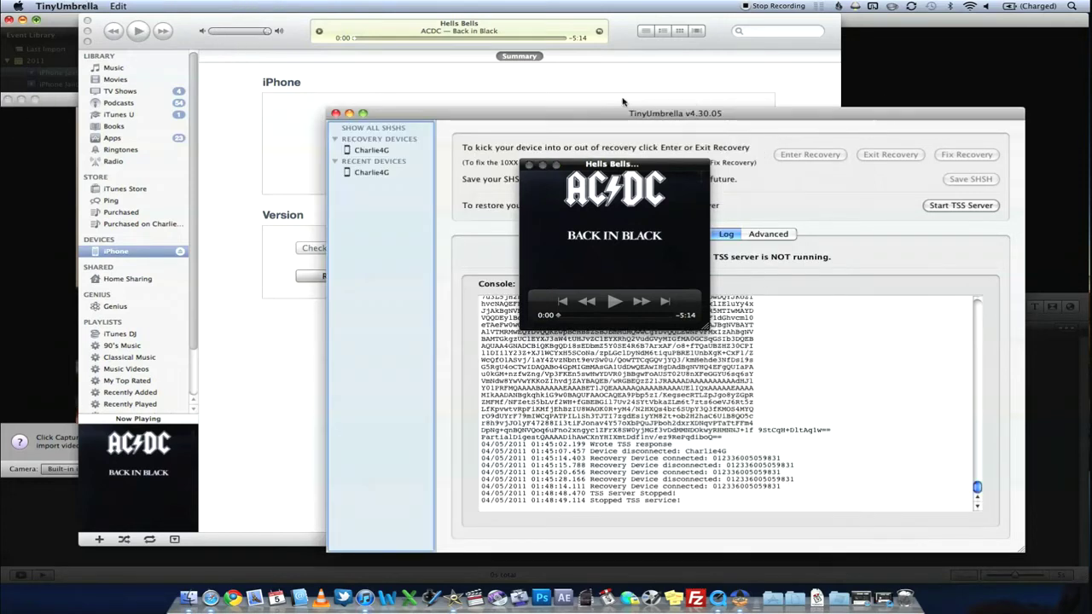
left_click(543, 166)
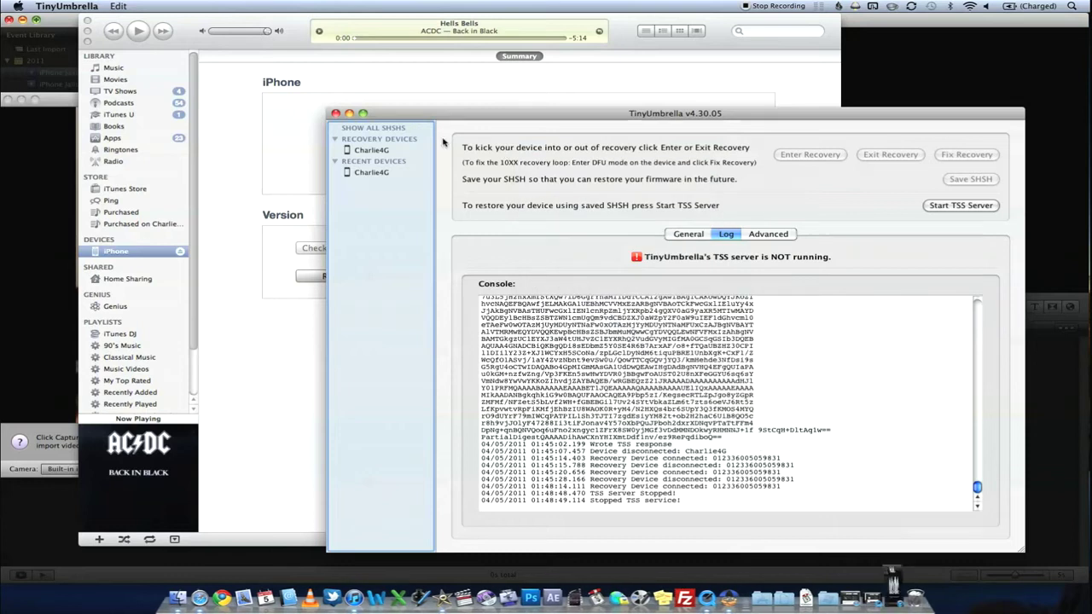
key("super+q")
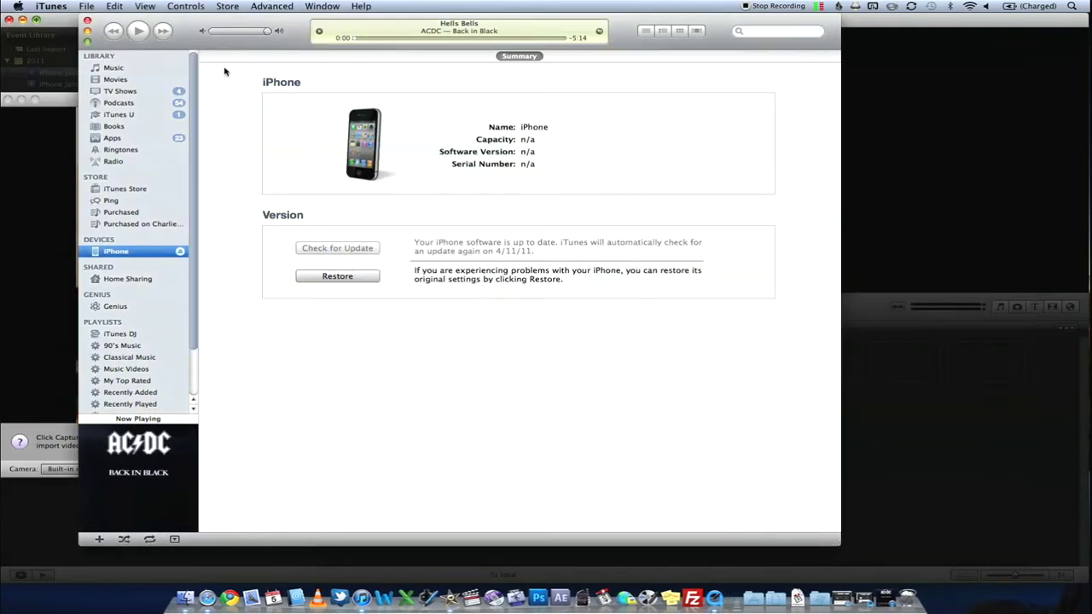
- Minimize iTunes, open the desktop's fixrecovery-osx folder, and select fixrecovery421
left_click(88, 30)
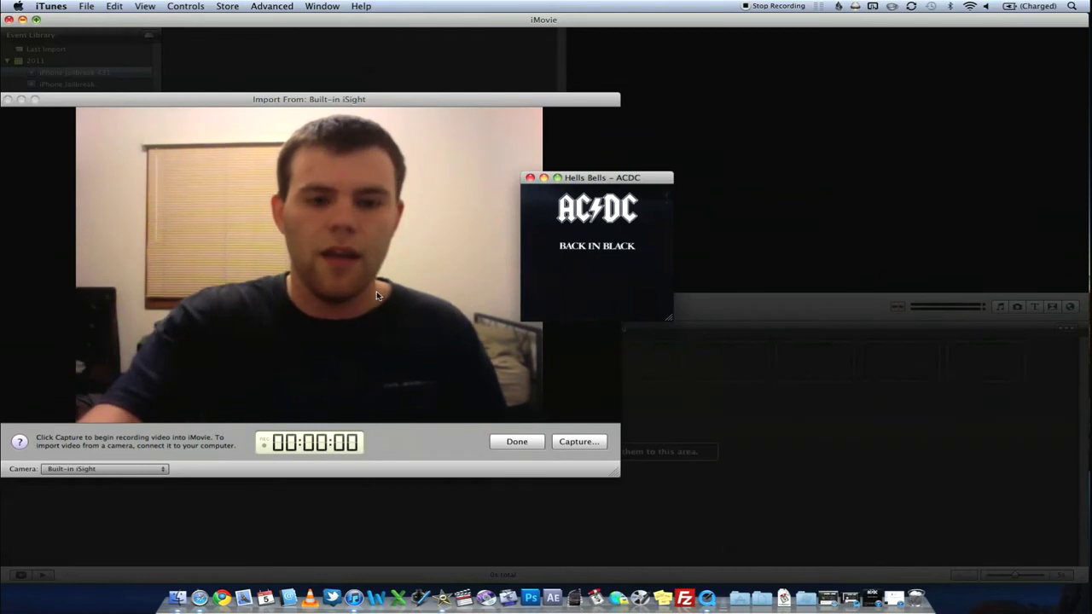
key("F11")
key("super+Tab")
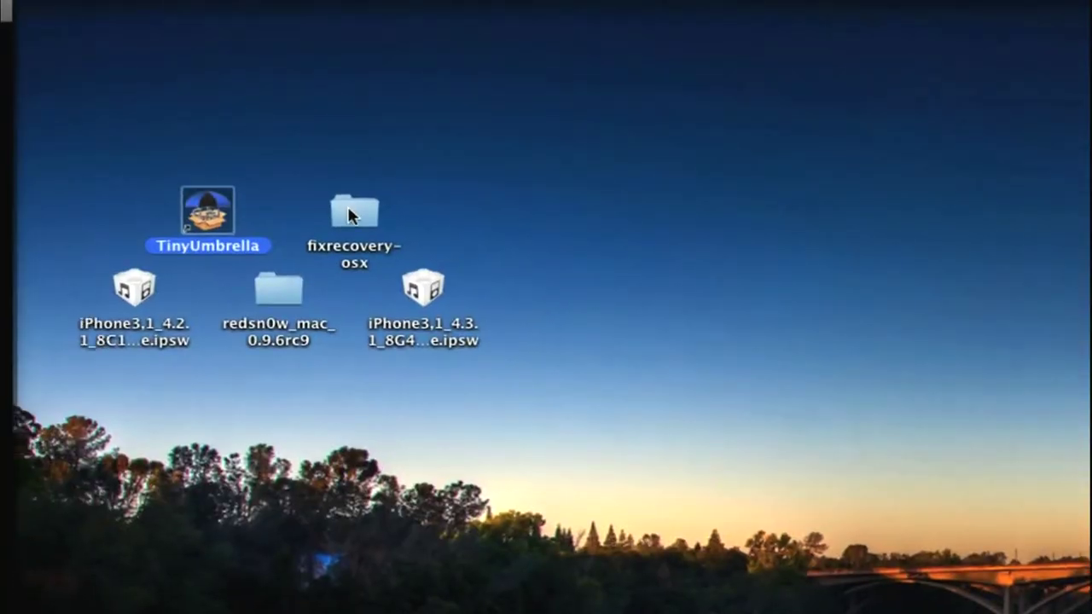
double_click(350, 215)
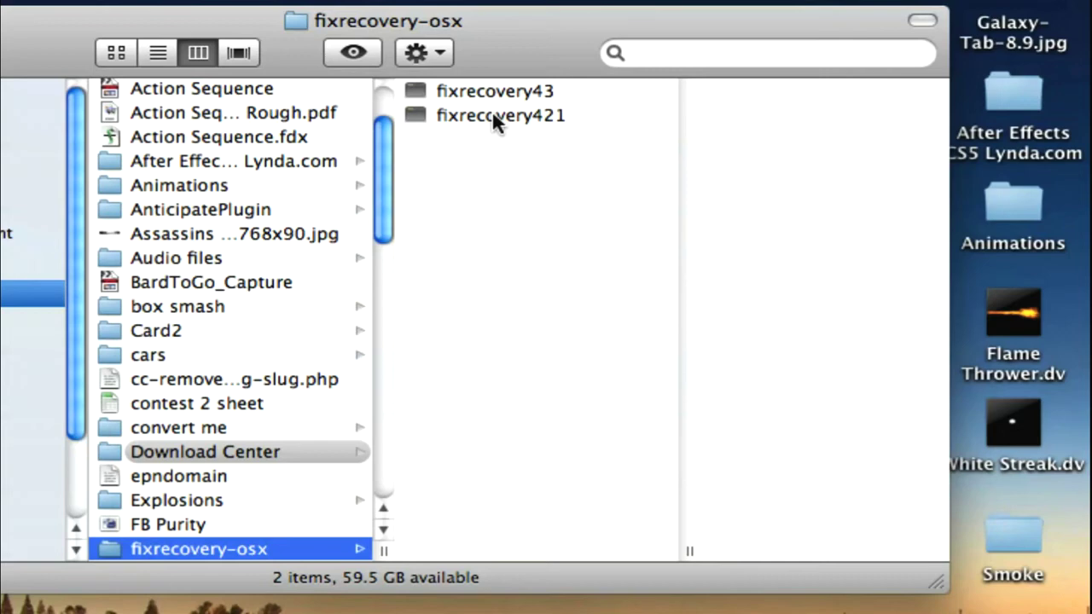
left_click(493, 113)
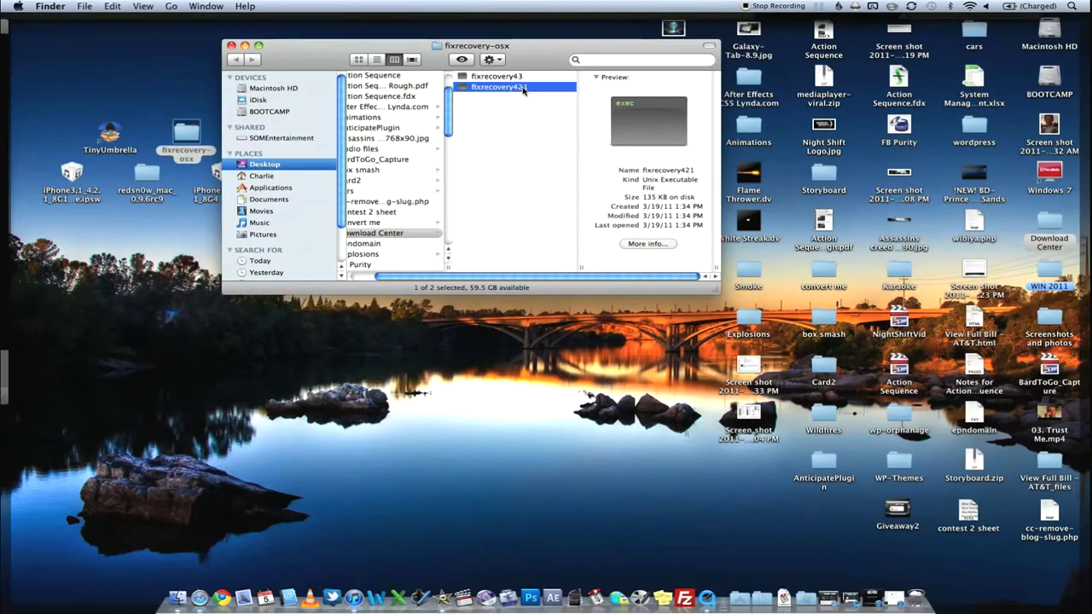
- Launch Terminal through a Spotlight search for 'term'
key("super+space")
type("term")
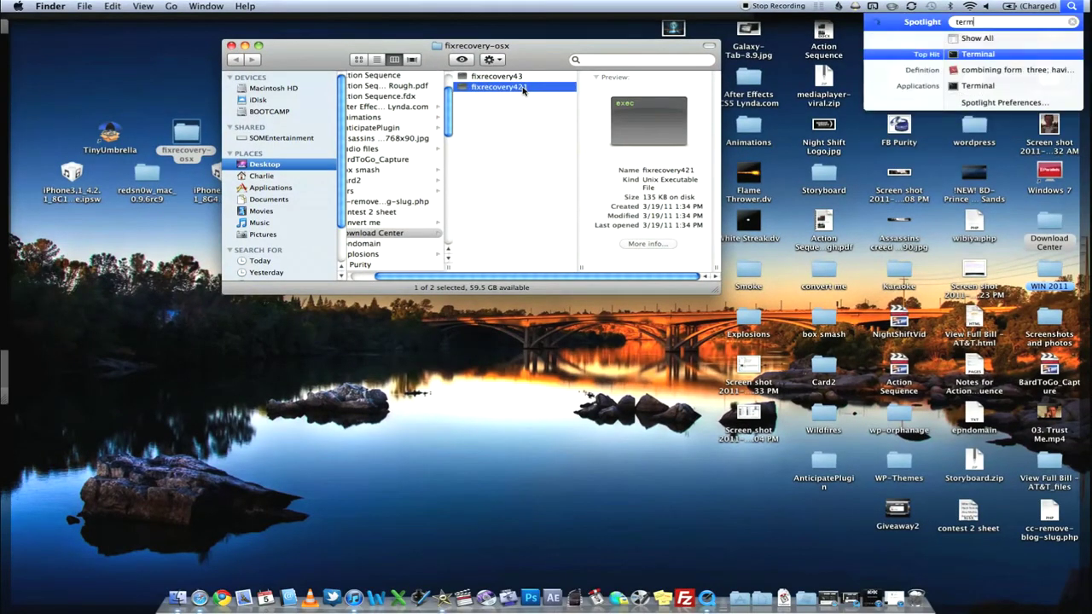
key("Return")
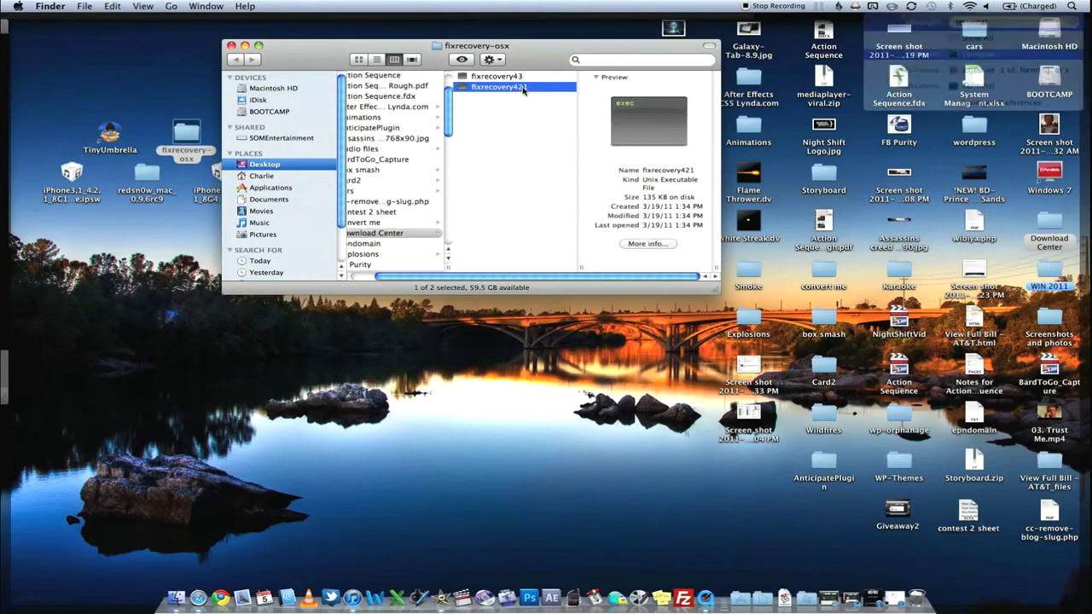
left_click_drag(164, 202, 731, 160)
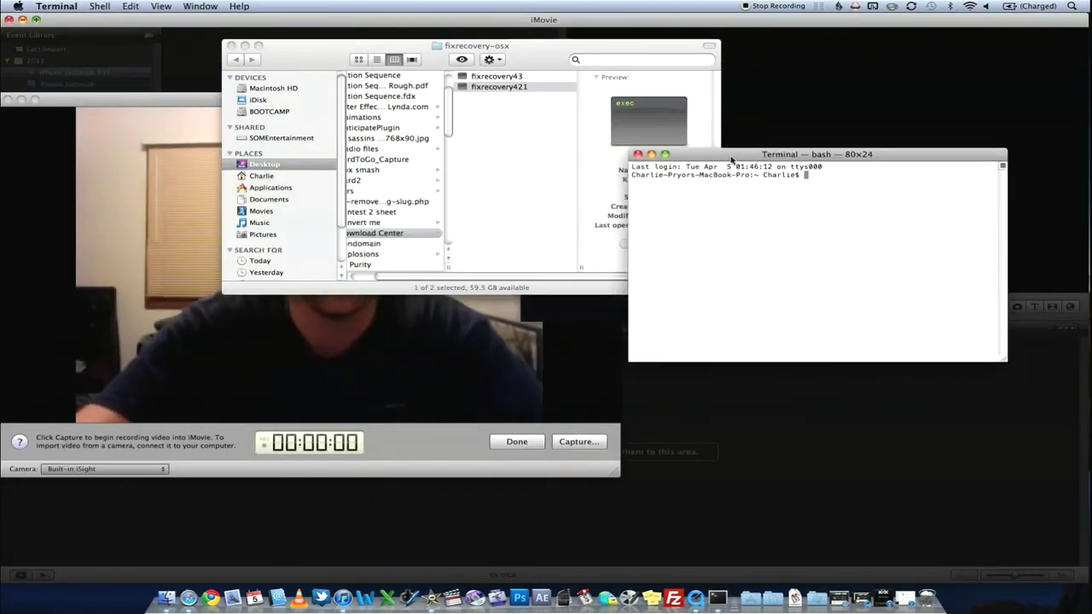
- Drag fixrecovery421 into Terminal to insert its full path at the prompt
left_click_drag(590, 48, 922, 367)
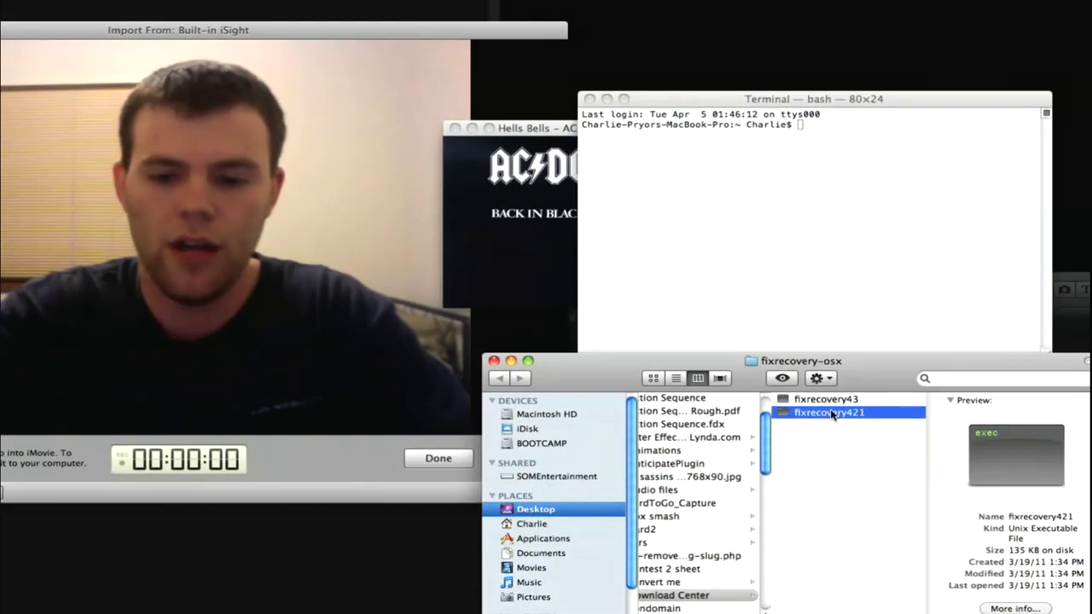
left_click_drag(831, 415, 732, 134)
left_click_drag(766, 231, 775, 190)
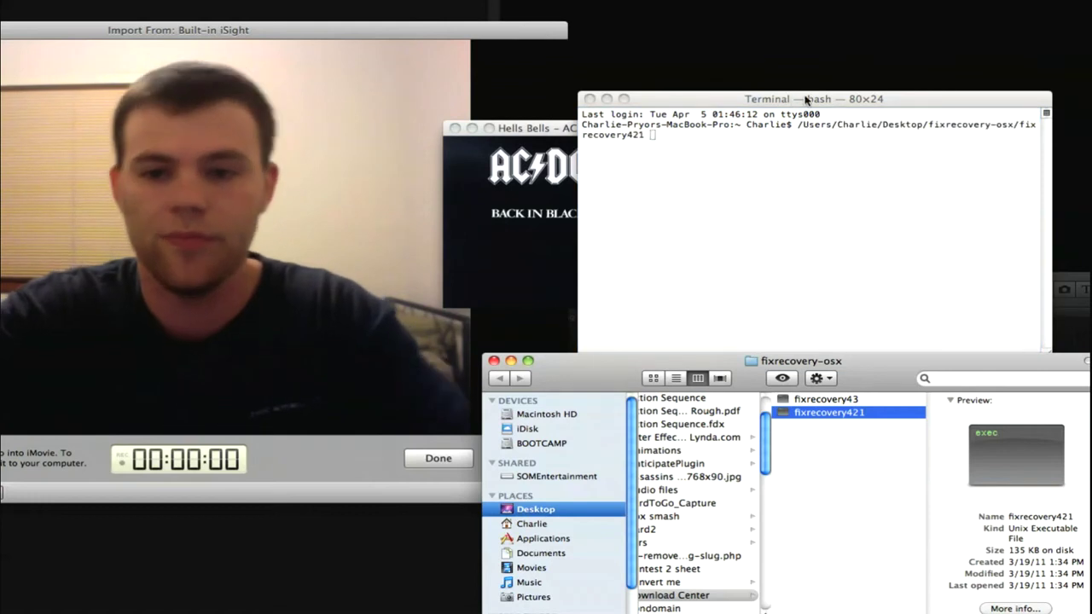
left_click_drag(751, 106, 759, 91)
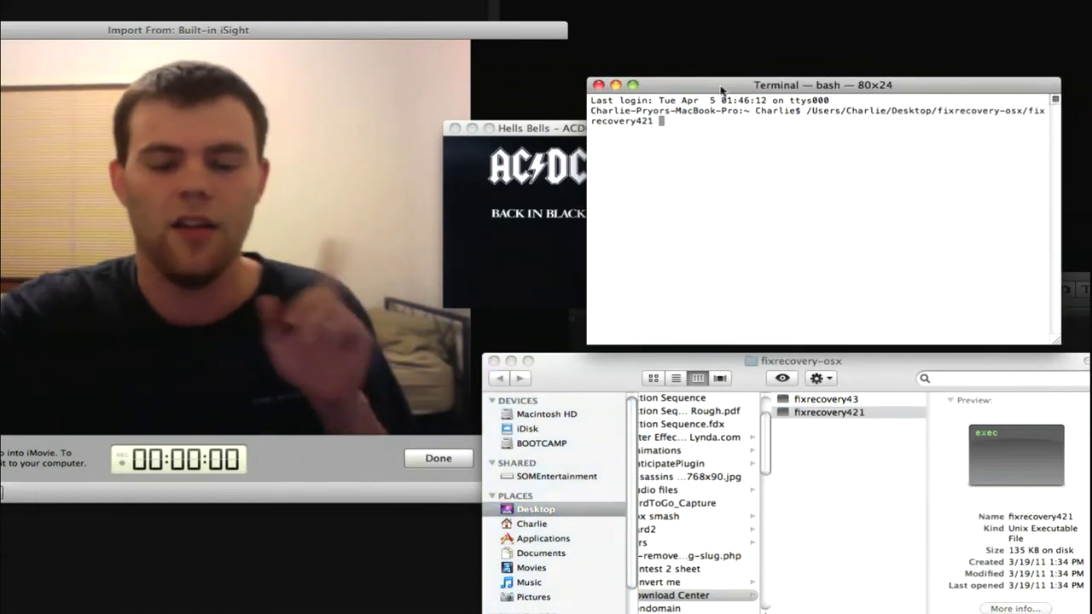
left_click(471, 129)
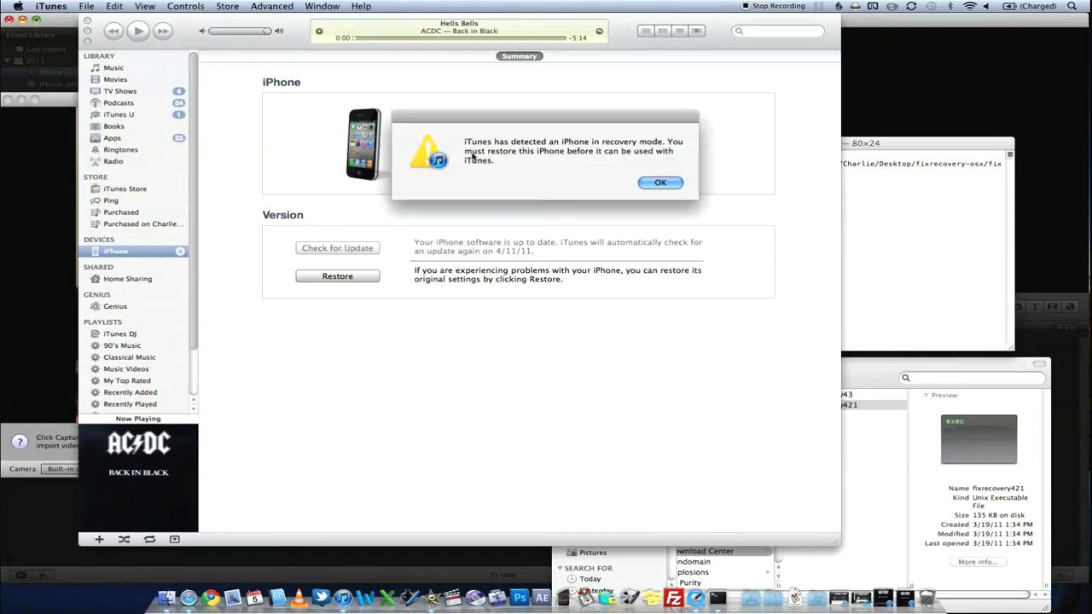
- Dismiss iTunes' recovery-mode alert and minimize the iTunes window
left_click(661, 183)
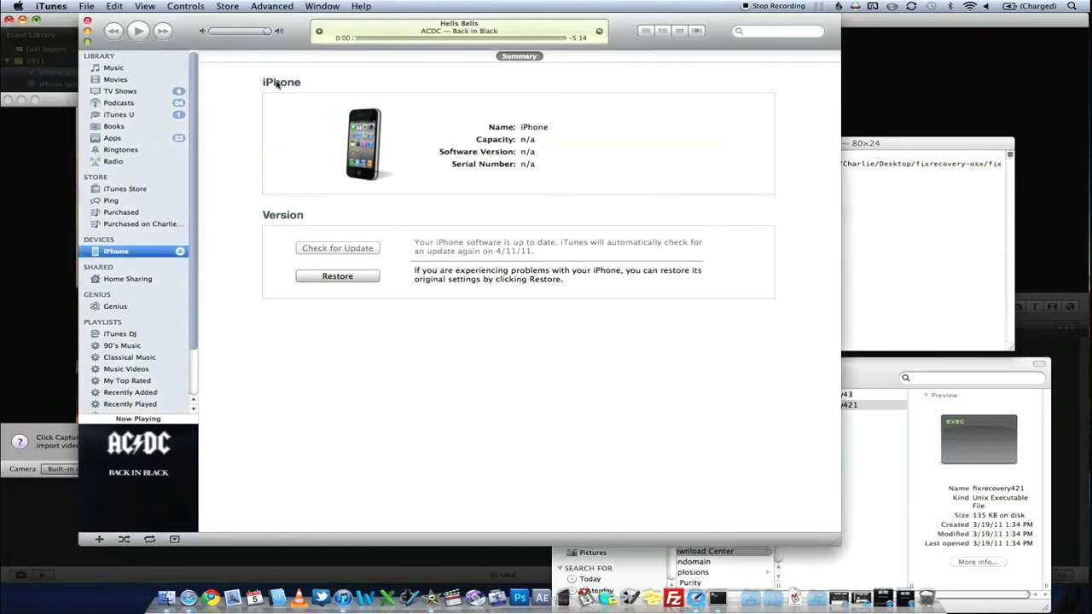
left_click(87, 30)
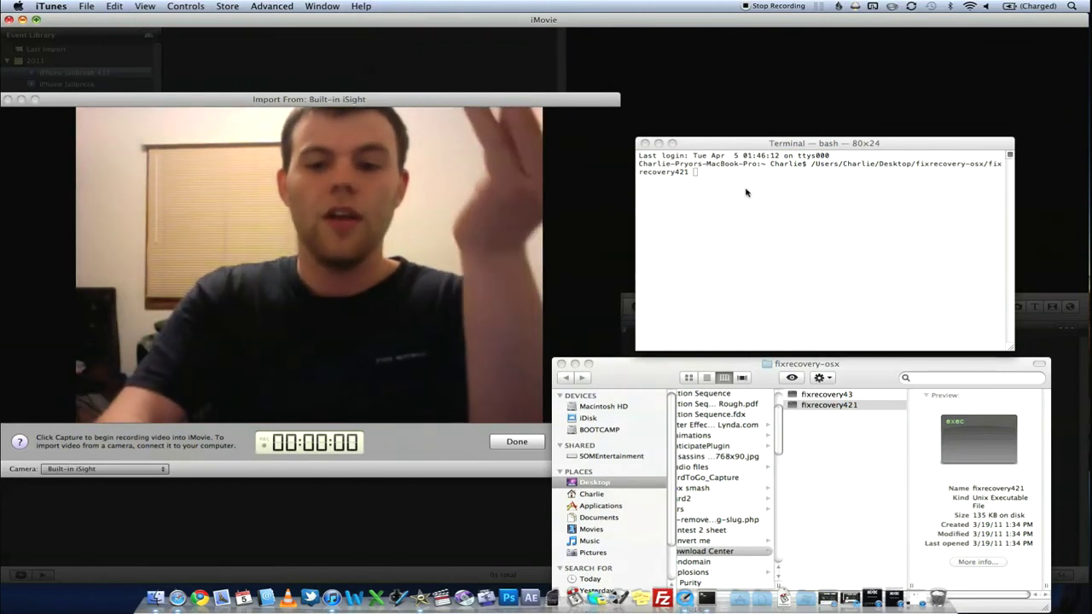
- Execute the fixrecovery421 command in Terminal
left_click(746, 192)
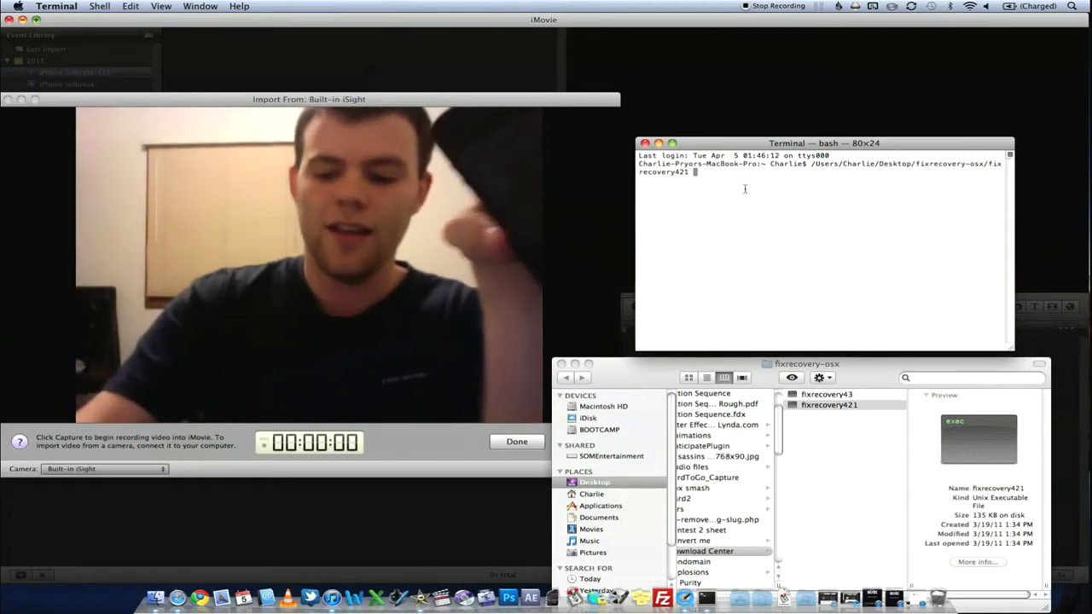
key("Return")
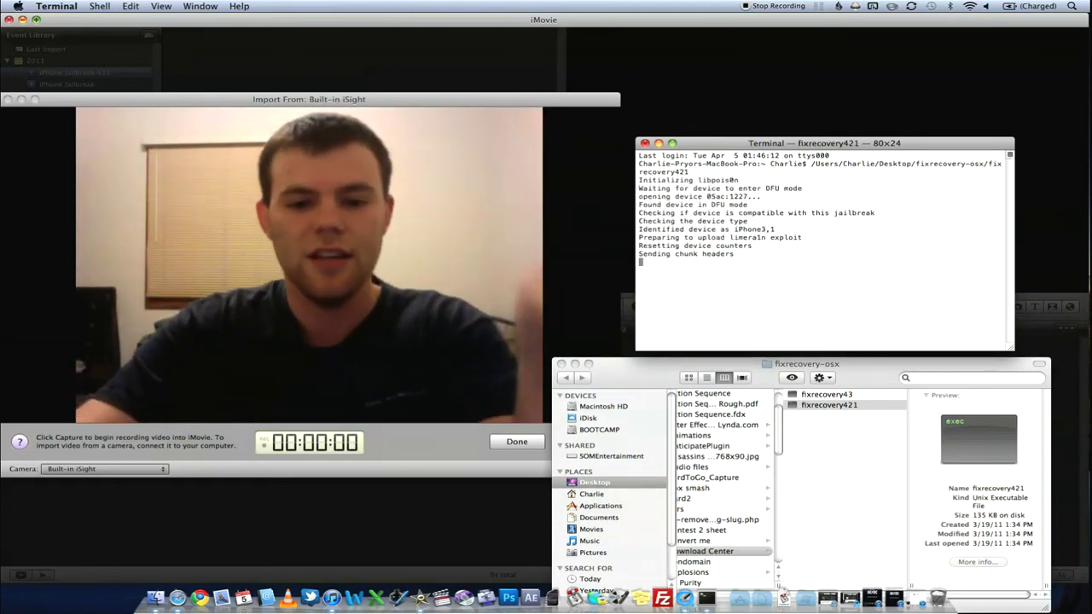
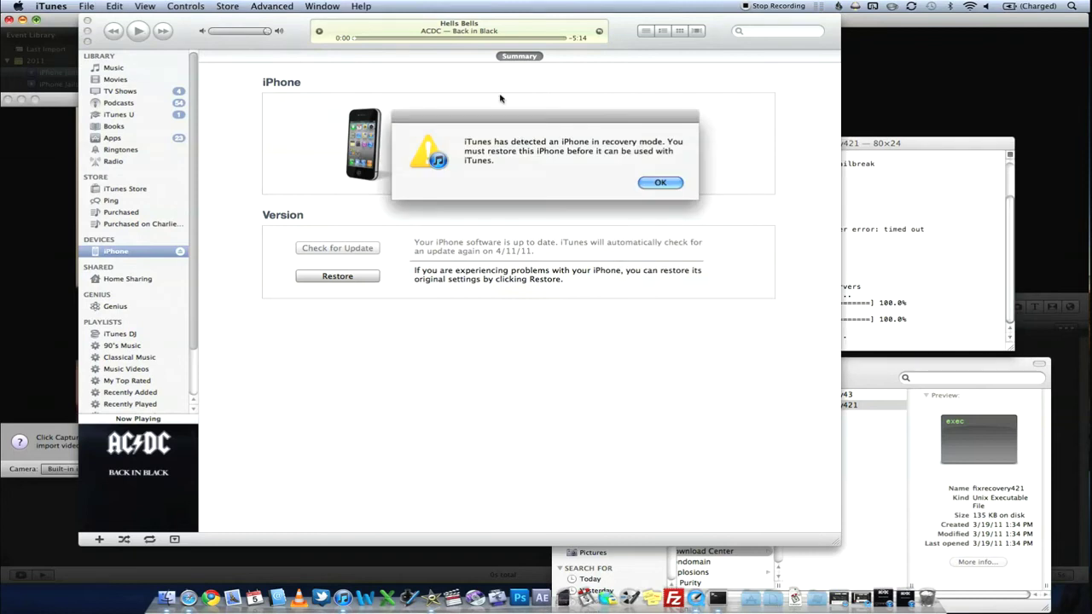
- Dismiss the iTunes recovery-mode alert and minimize iTunes to the Dock to reveal the webcam feed
left_click(662, 182)
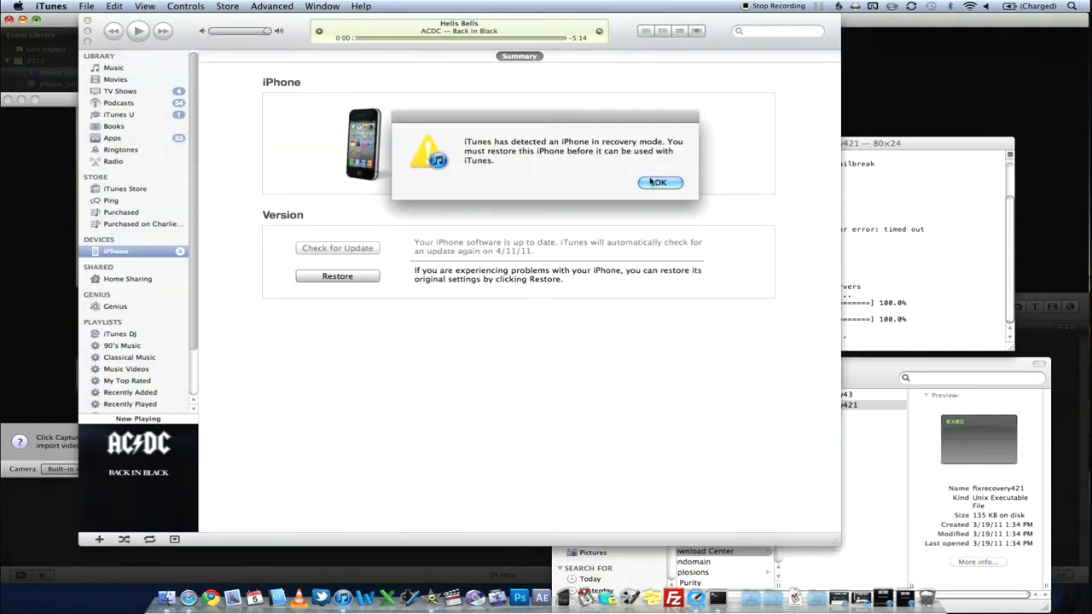
left_click(657, 183)
left_click(87, 33)
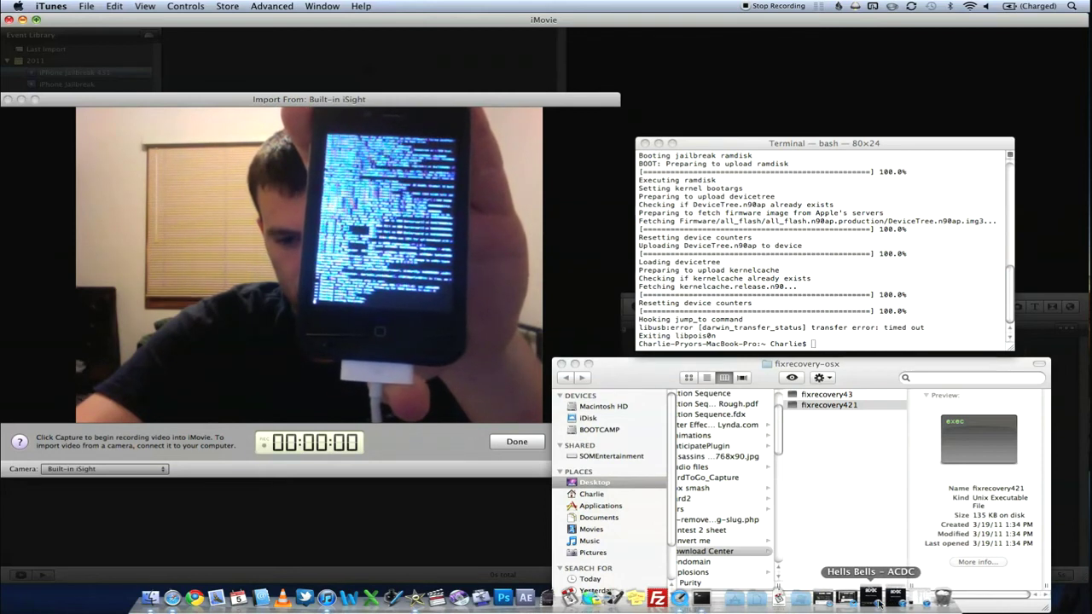
- Restore the minimized Hells Bells - ACDC artwork window from the Dock
left_click(892, 599)
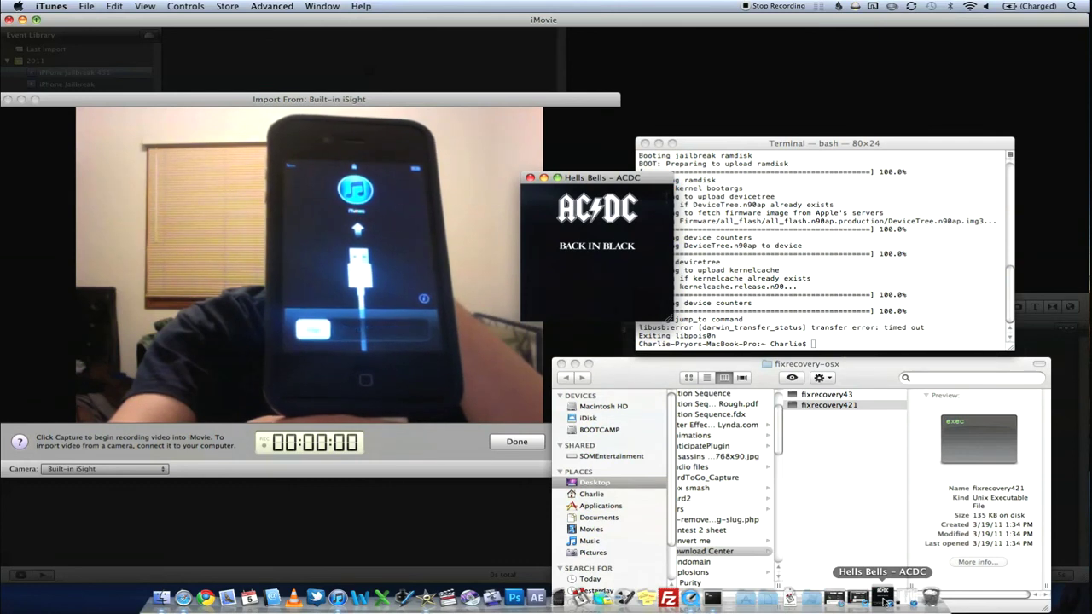
- Bring back iTunes, move the Now Playing player off the restore-from-backup choice, then return to iMovie
left_click(888, 597)
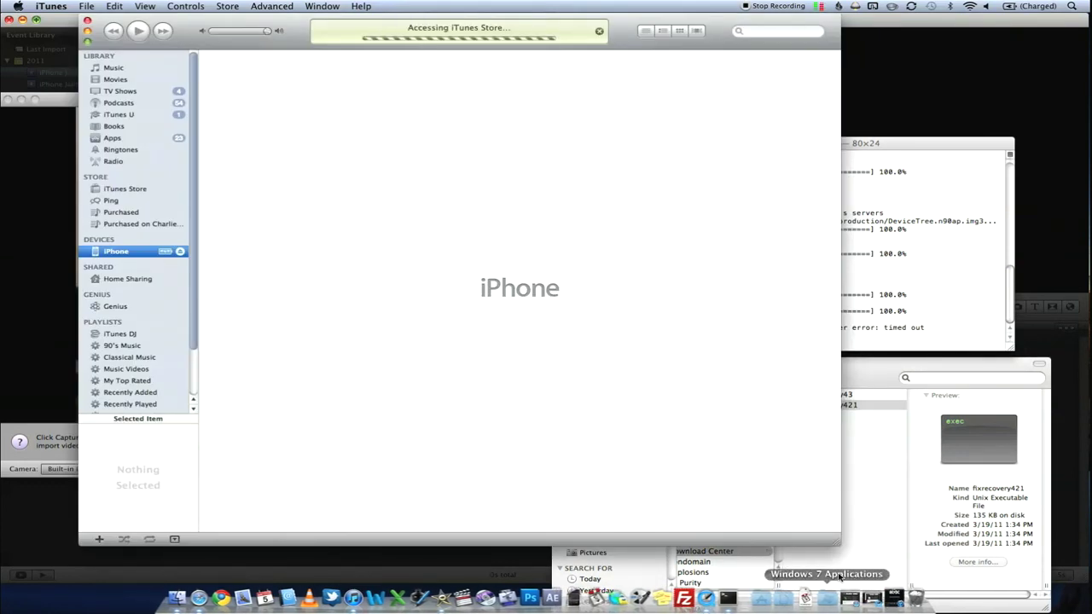
left_click(888, 599)
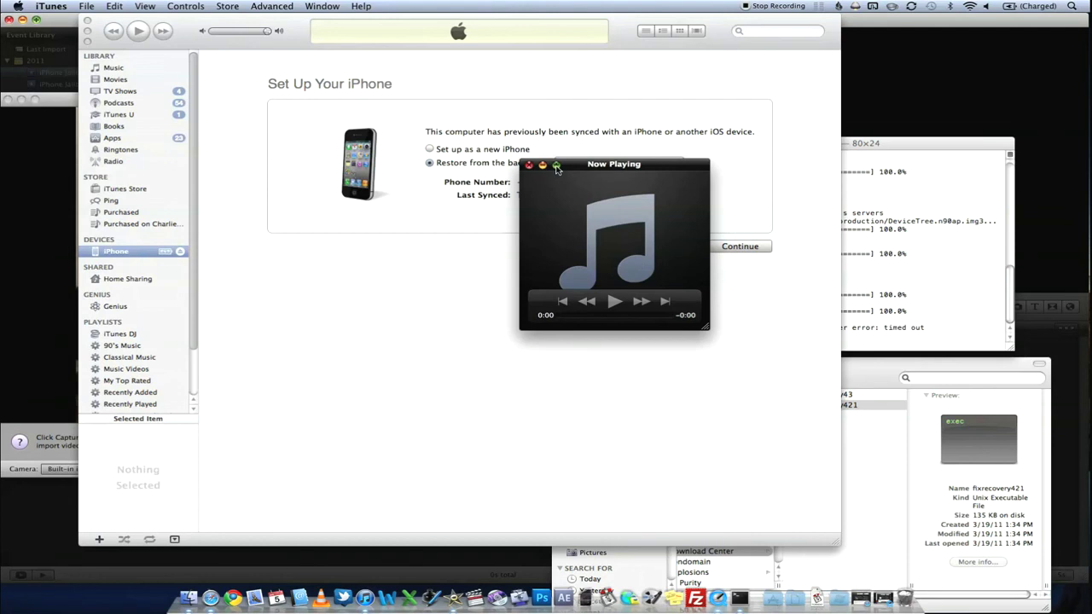
left_click_drag(571, 168, 572, 189)
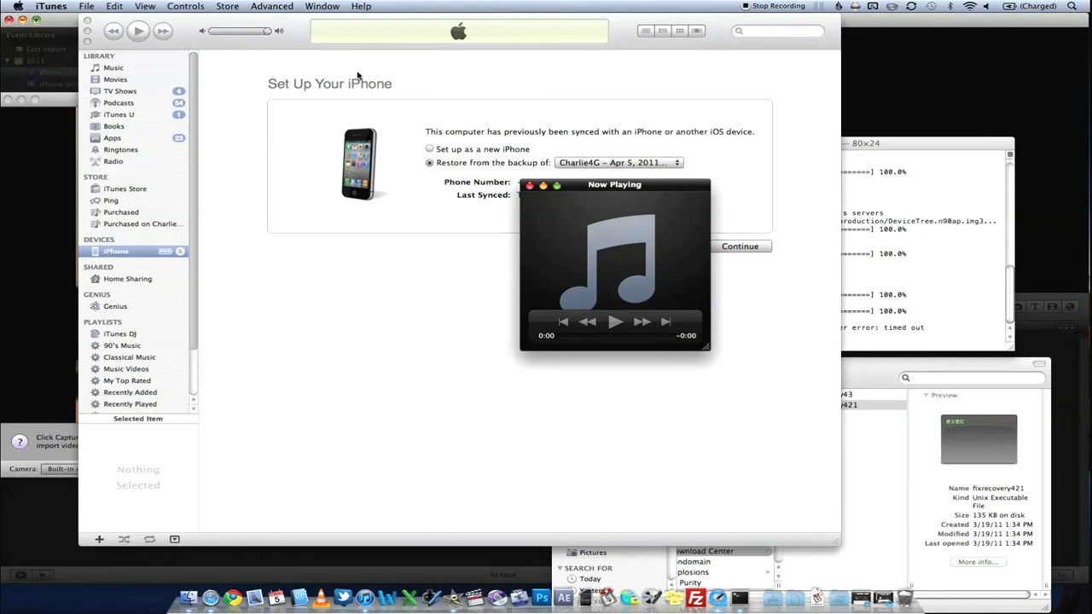
left_click(64, 103)
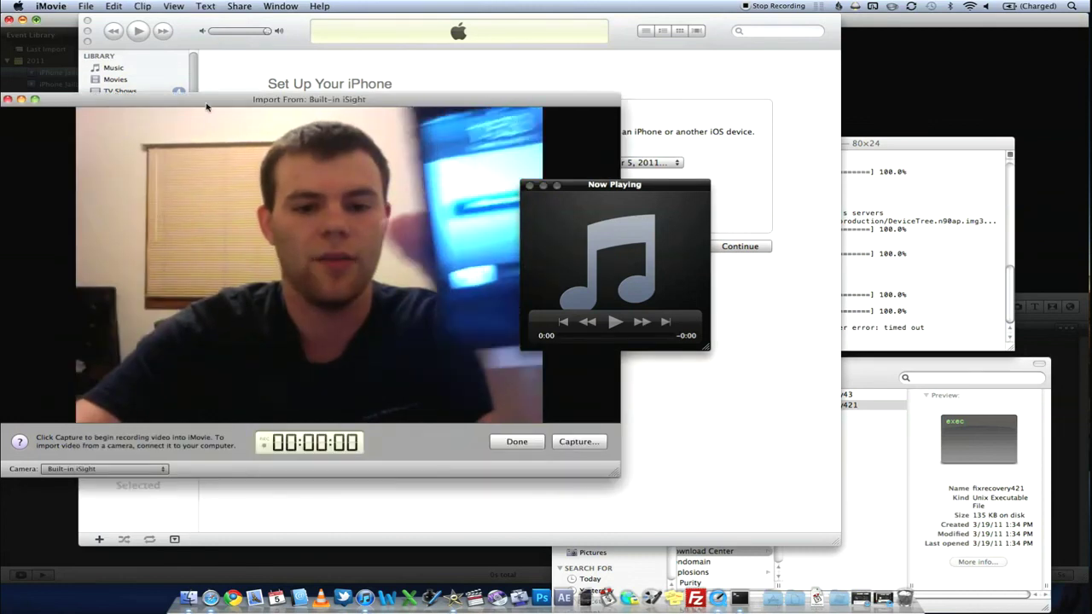